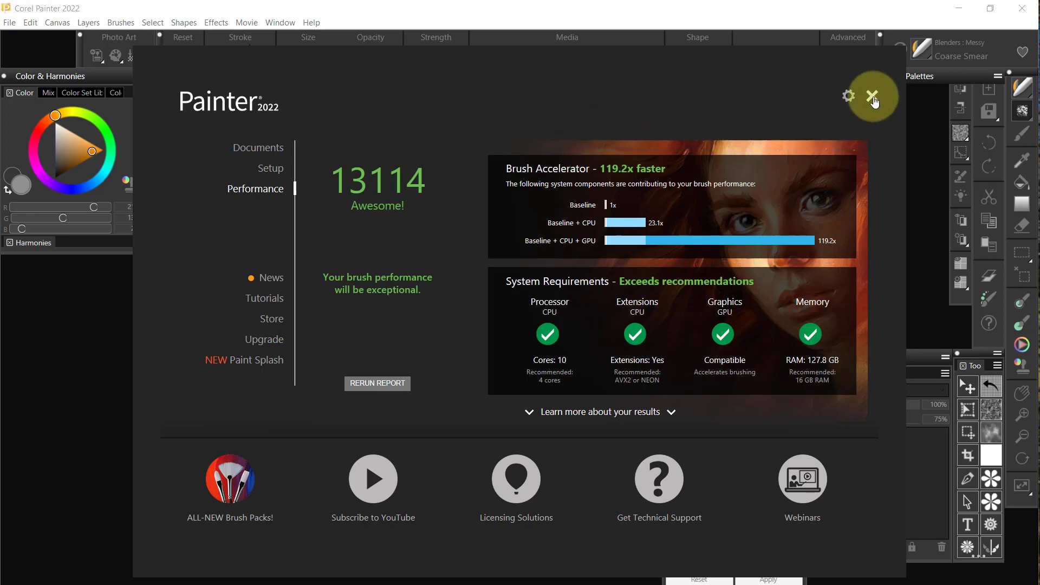
Dismiss the welcome screen and close the Photo Art, Patterns & Weaves, Layers and Color panels.
{"action": "left_click", "coordinate": [872, 99]}
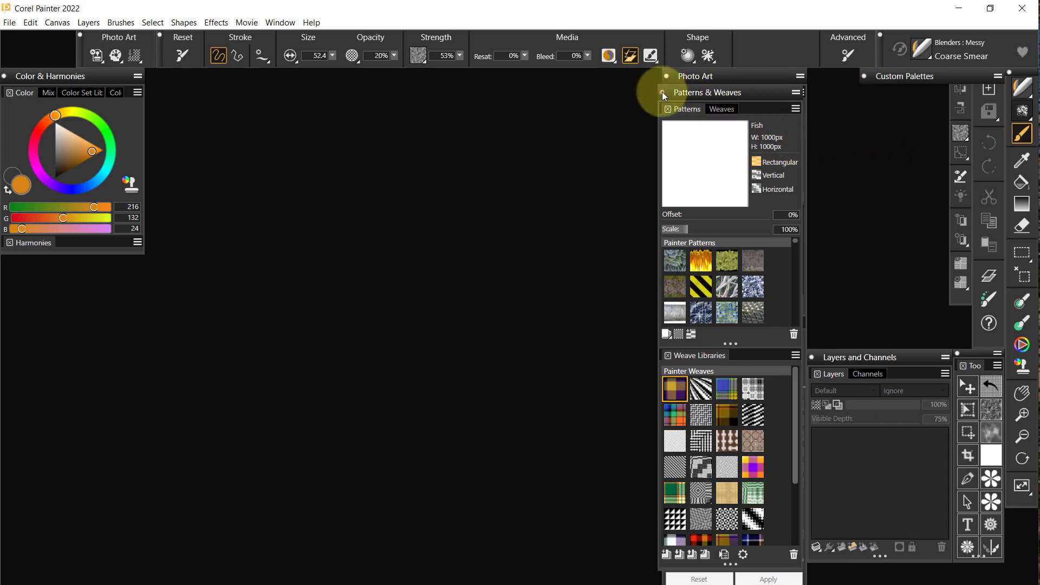
{"action": "left_click", "coordinate": [666, 77]}
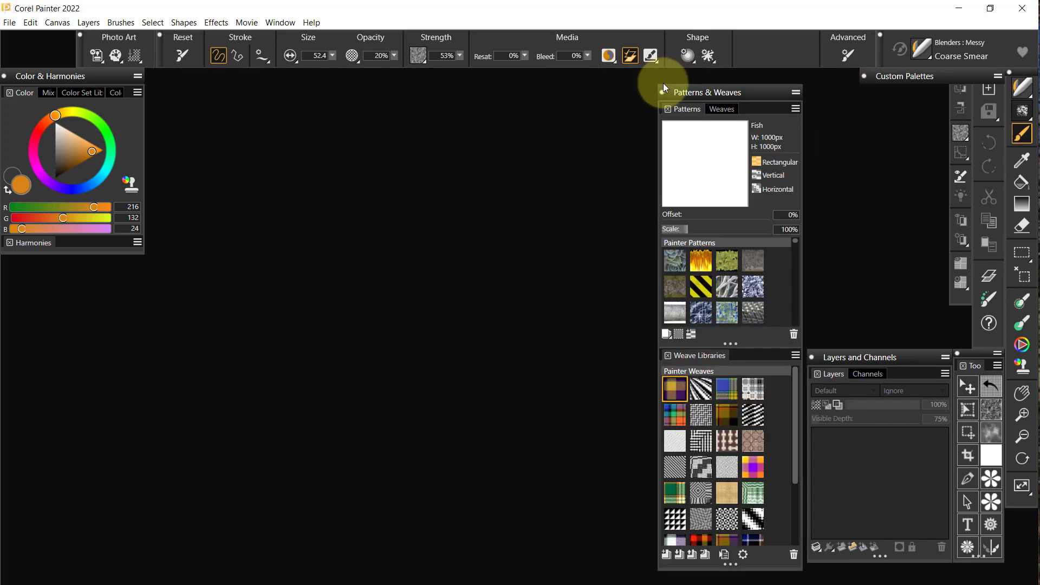
{"action": "left_click", "coordinate": [662, 93]}
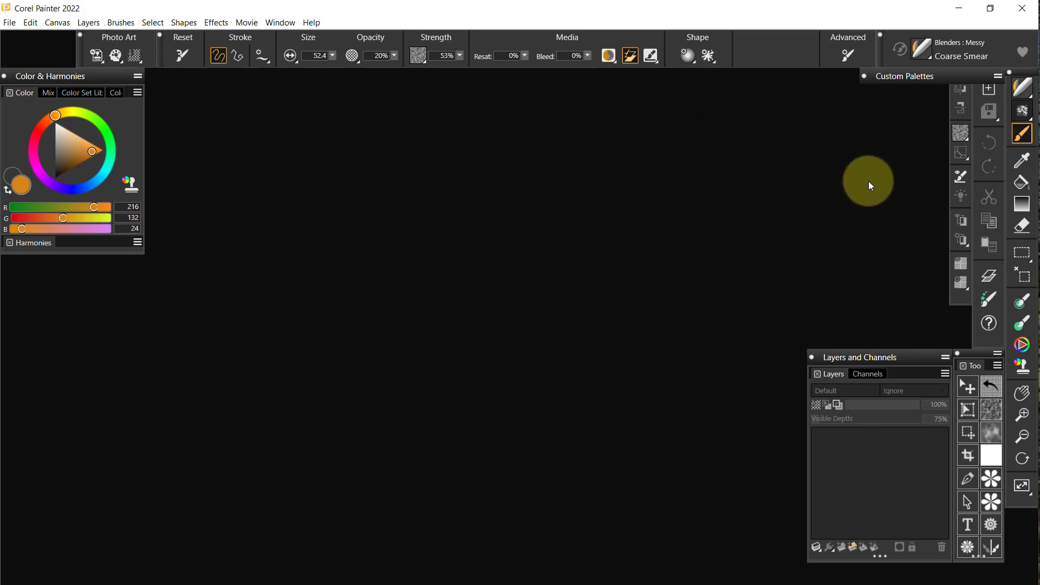
{"action": "left_click", "coordinate": [811, 357]}
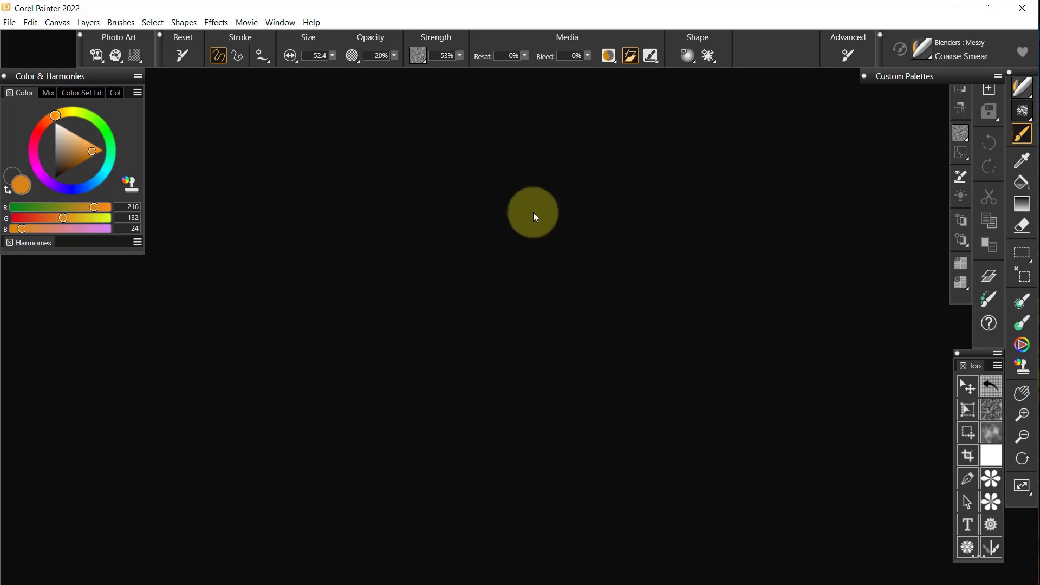
{"action": "left_click", "coordinate": [5, 76]}
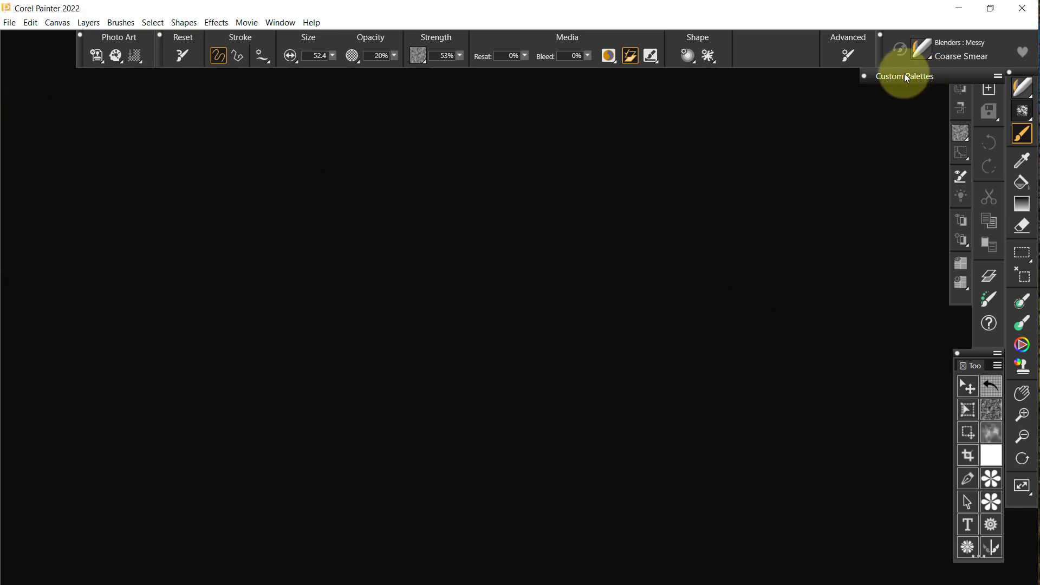
Show the custom palettes with Runny Watercolor collapsed, then bring up the Window menu.
{"action": "left_click", "coordinate": [919, 76]}
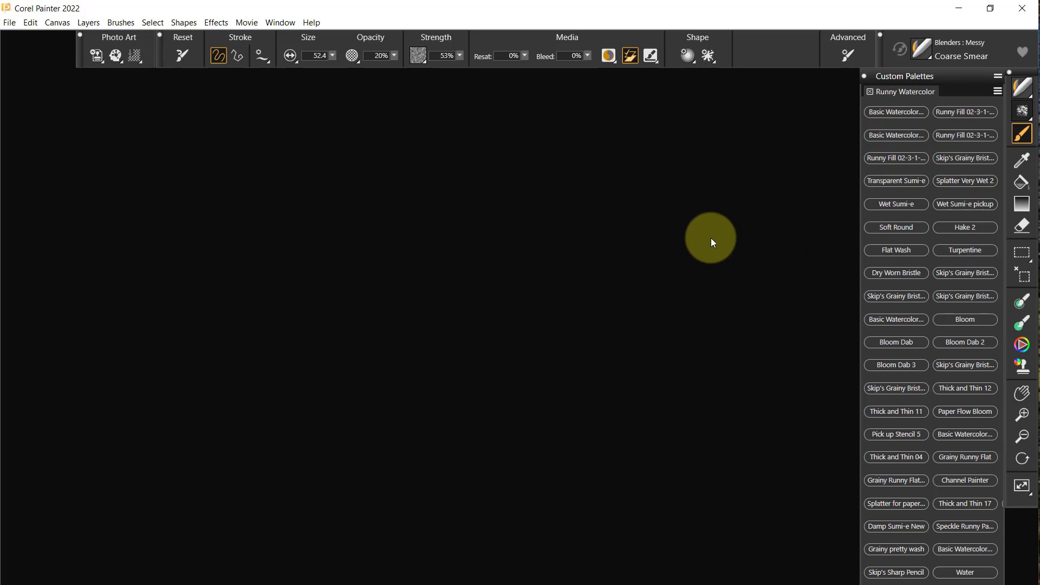
{"action": "left_click", "coordinate": [907, 95]}
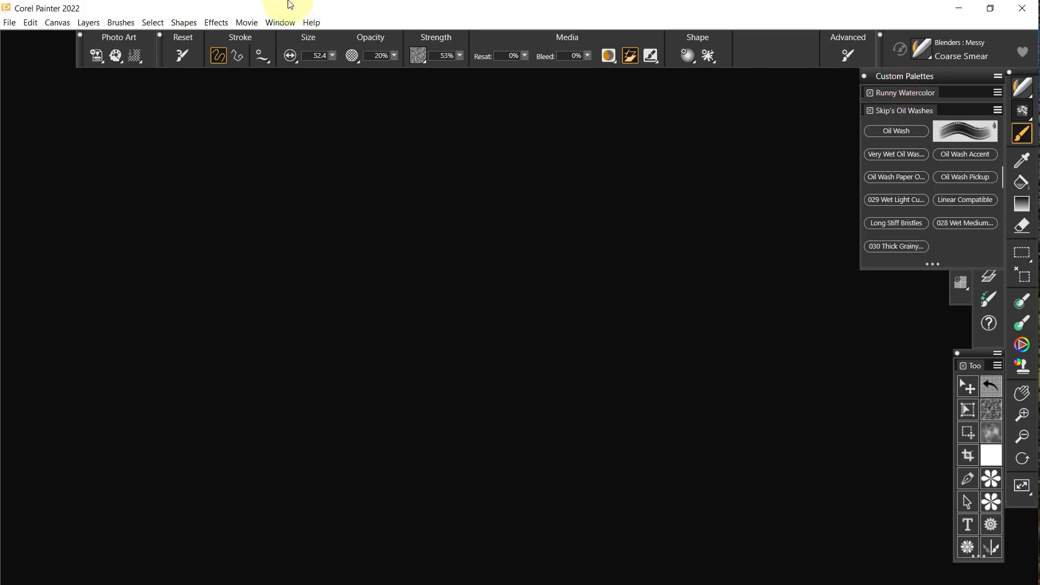
{"action": "left_click", "coordinate": [281, 23]}
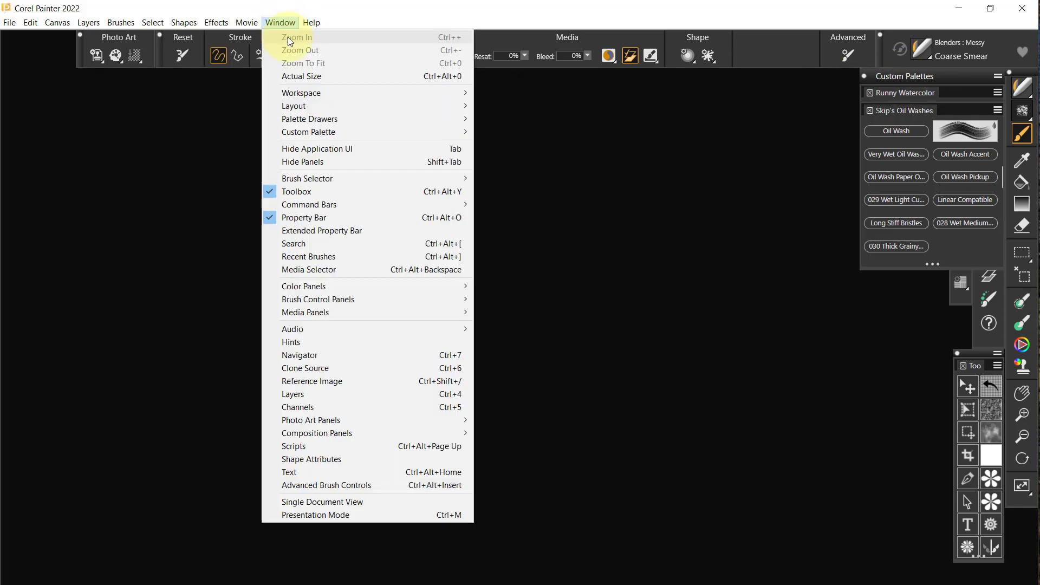
{"action": "mouse_move", "coordinate": [309, 132]}
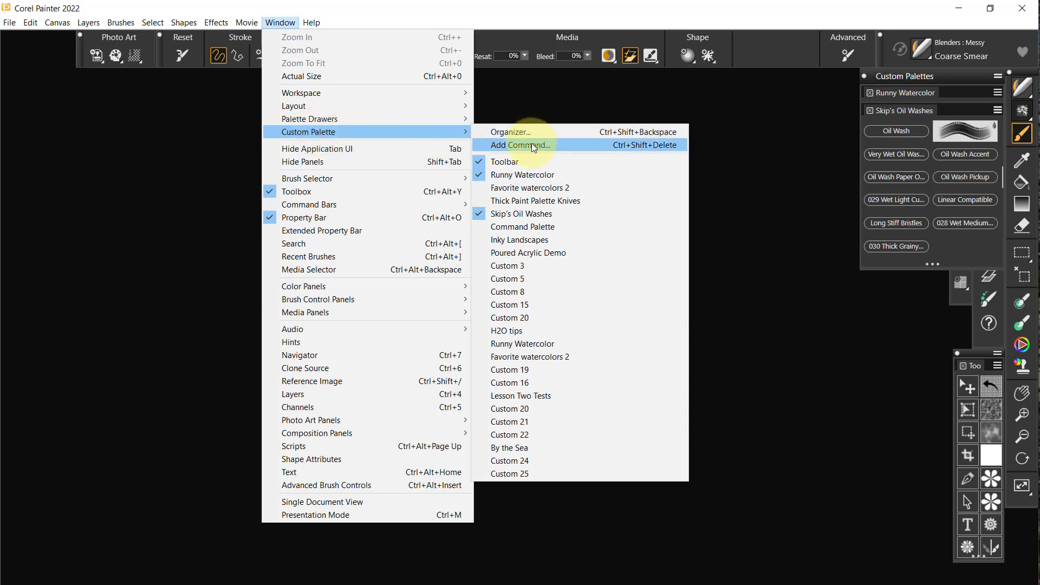
{"action": "left_click", "coordinate": [531, 137]}
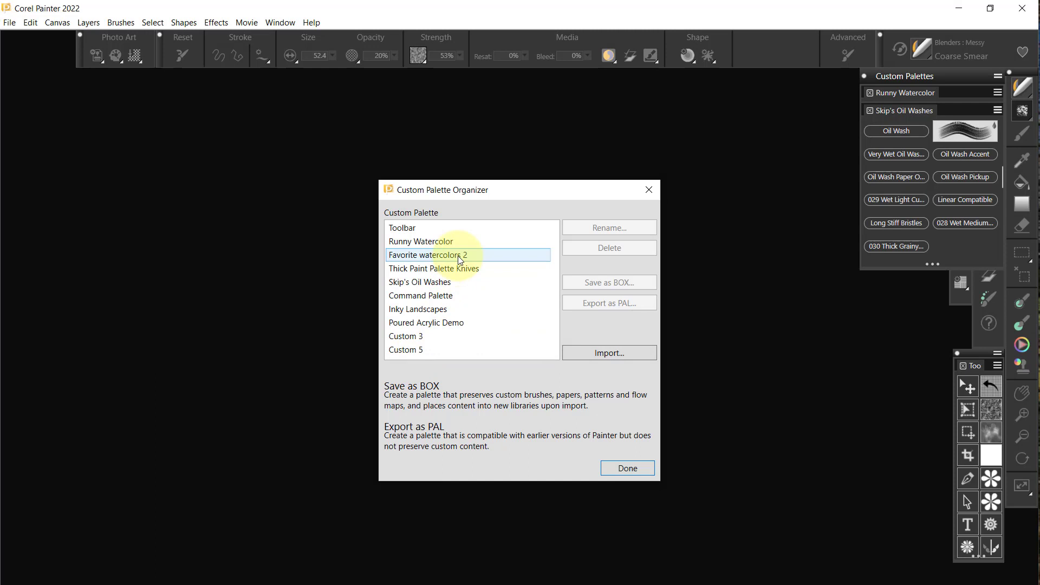
{"action": "left_click", "coordinate": [421, 244]}
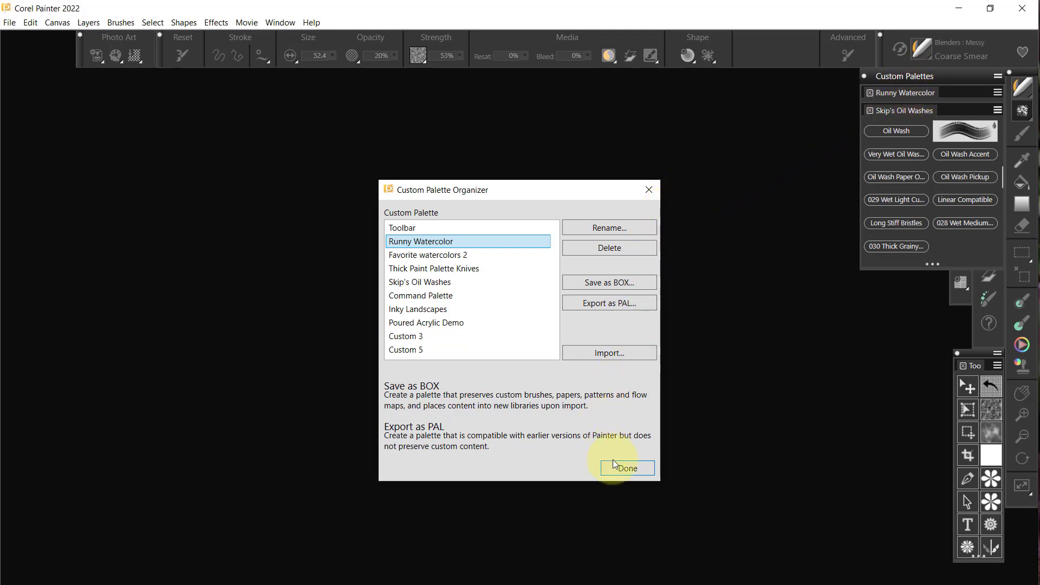
Close the palette organizer, expand Runny Watercolor, and switch to the 2016-New Horizons 1 library.
{"action": "left_click", "coordinate": [626, 470]}
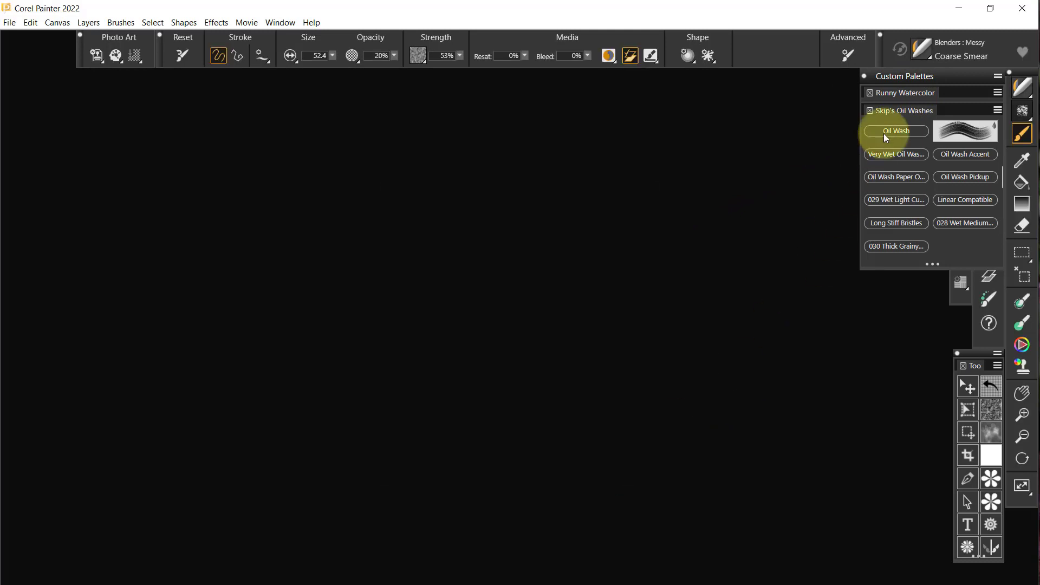
{"action": "left_click", "coordinate": [895, 94]}
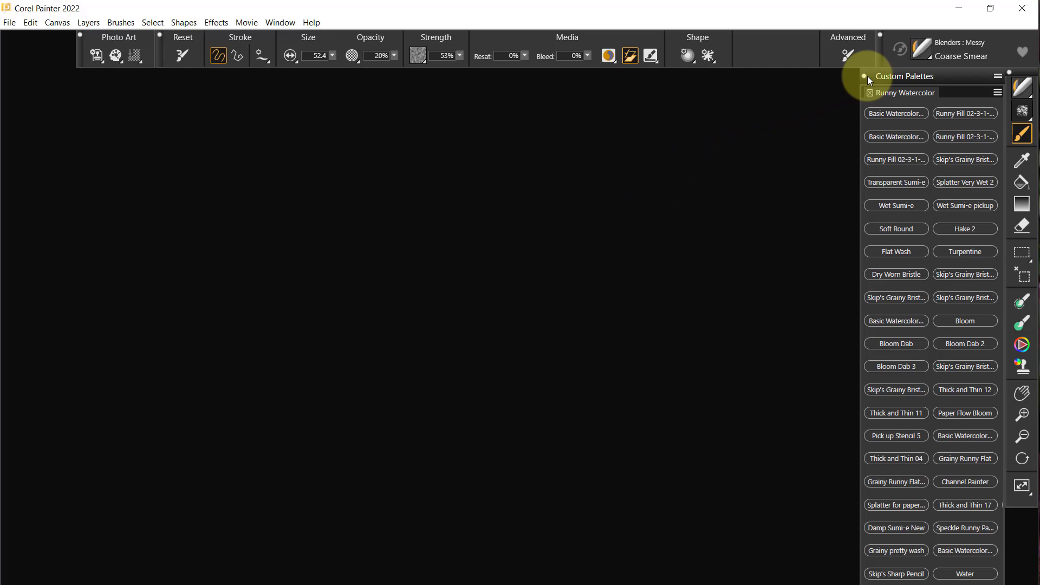
{"action": "left_click", "coordinate": [929, 59]}
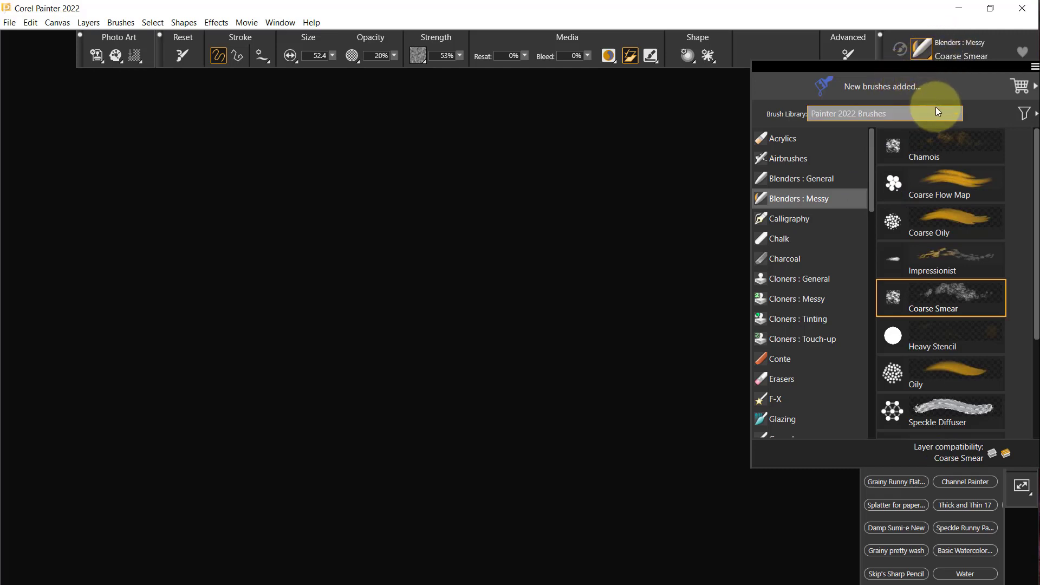
{"action": "left_click", "coordinate": [957, 115]}
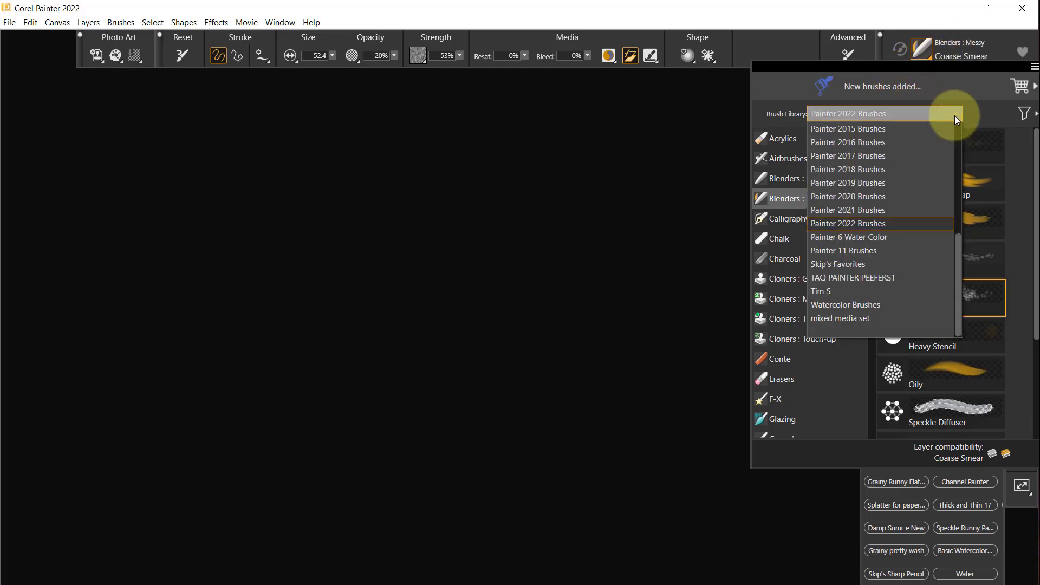
{"action": "left_click_drag", "start_coordinate": [961, 241], "coordinate": [967, 118]}
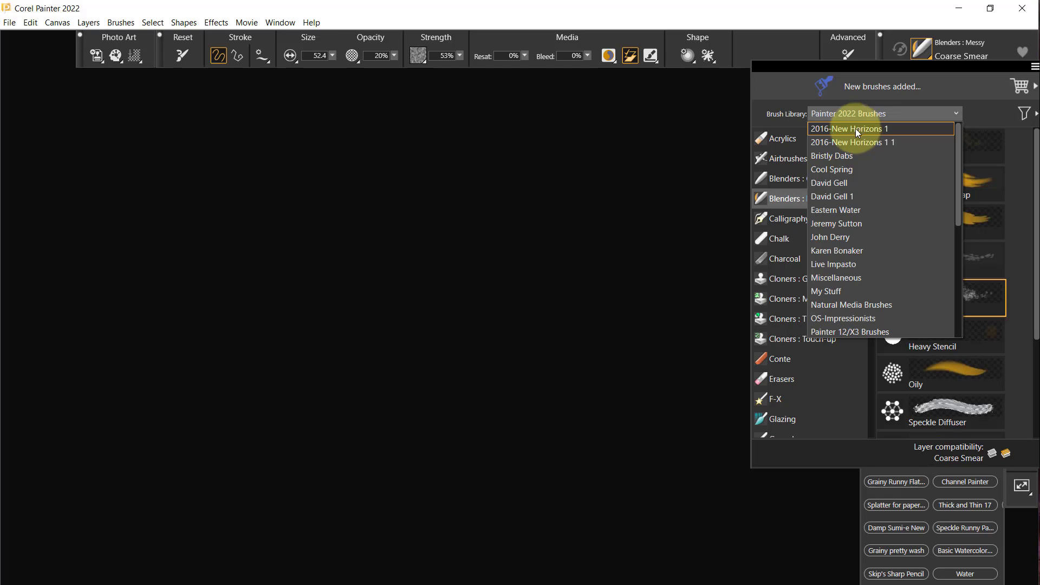
{"action": "left_click", "coordinate": [856, 129]}
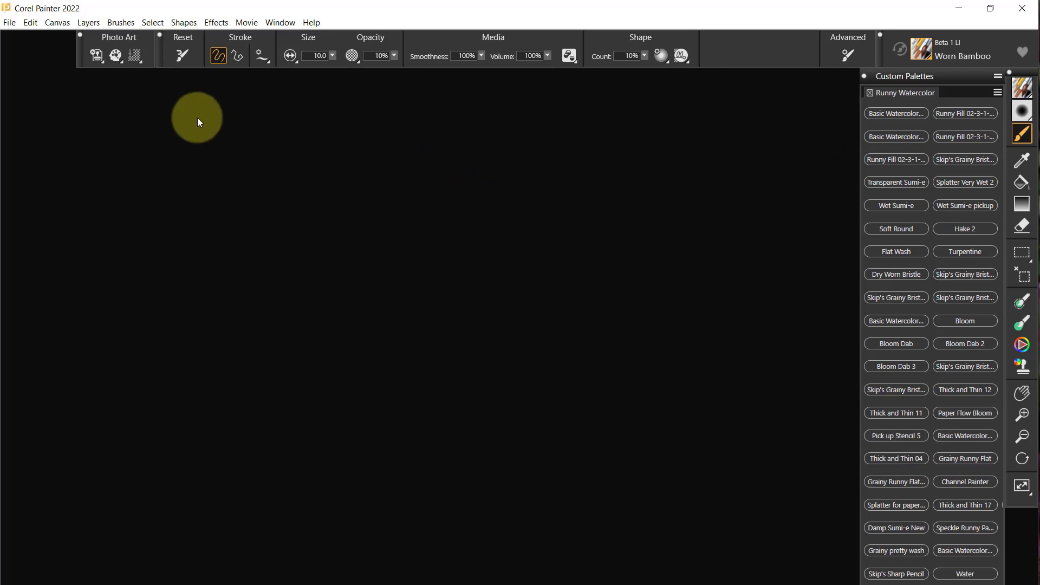
Restore all brush variants to their defaults, confirming deletion of cached variants.
{"action": "left_click", "coordinate": [129, 21]}
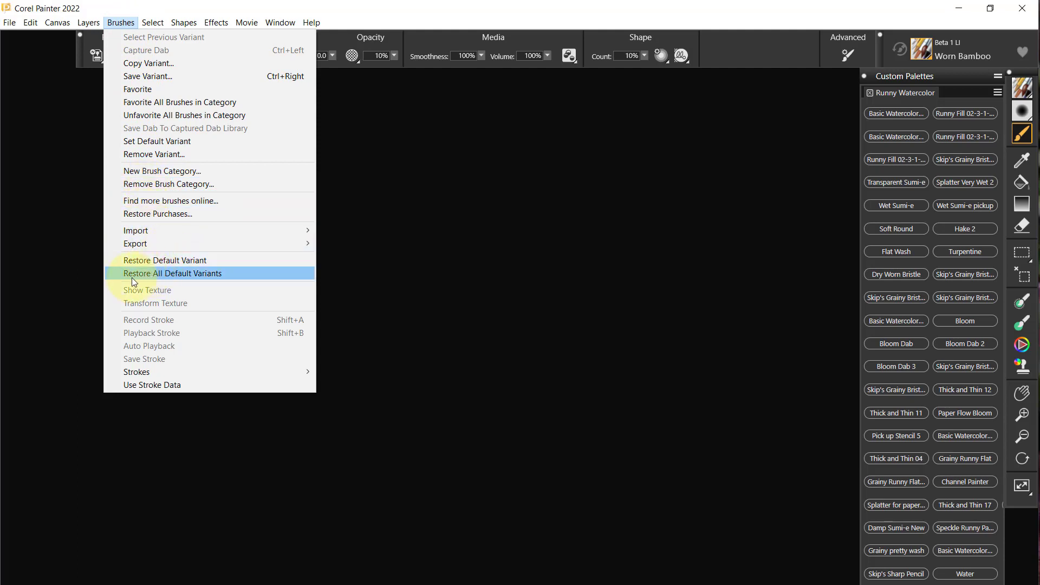
{"action": "left_click", "coordinate": [217, 274]}
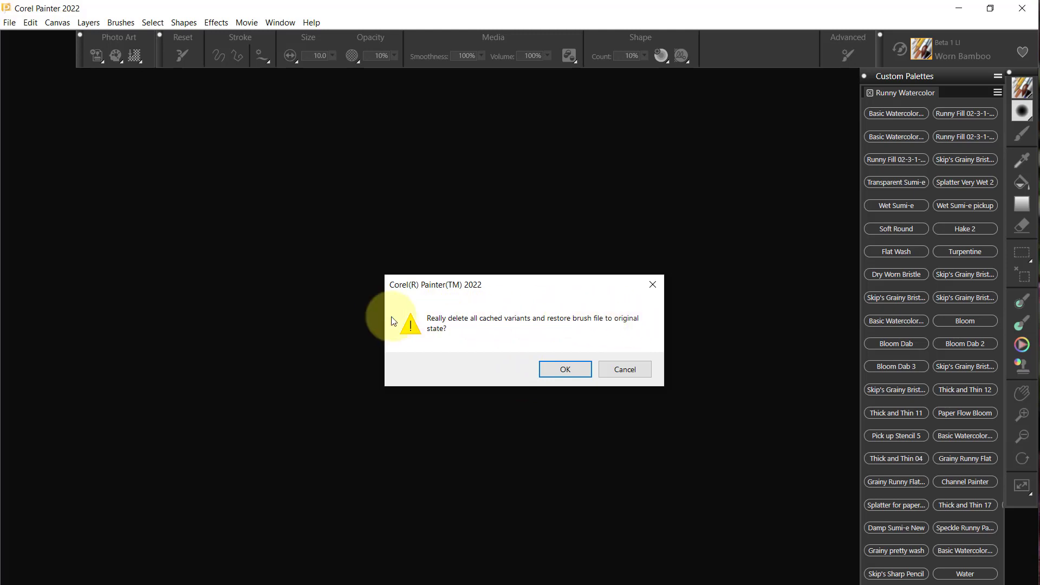
{"action": "left_click", "coordinate": [563, 371]}
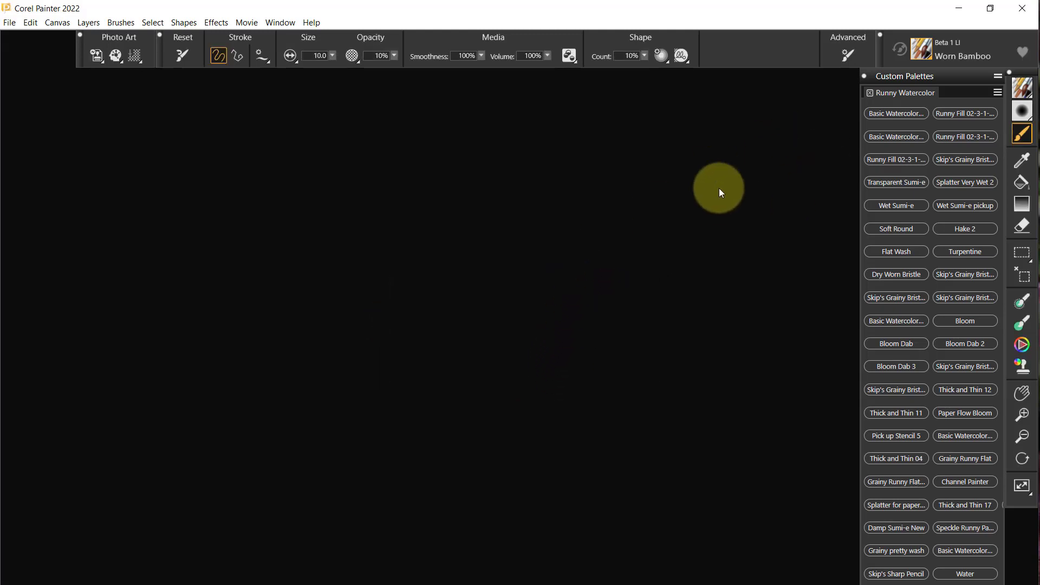
Pick a brush from the library list, then restore all default variants again.
{"action": "left_click", "coordinate": [929, 52]}
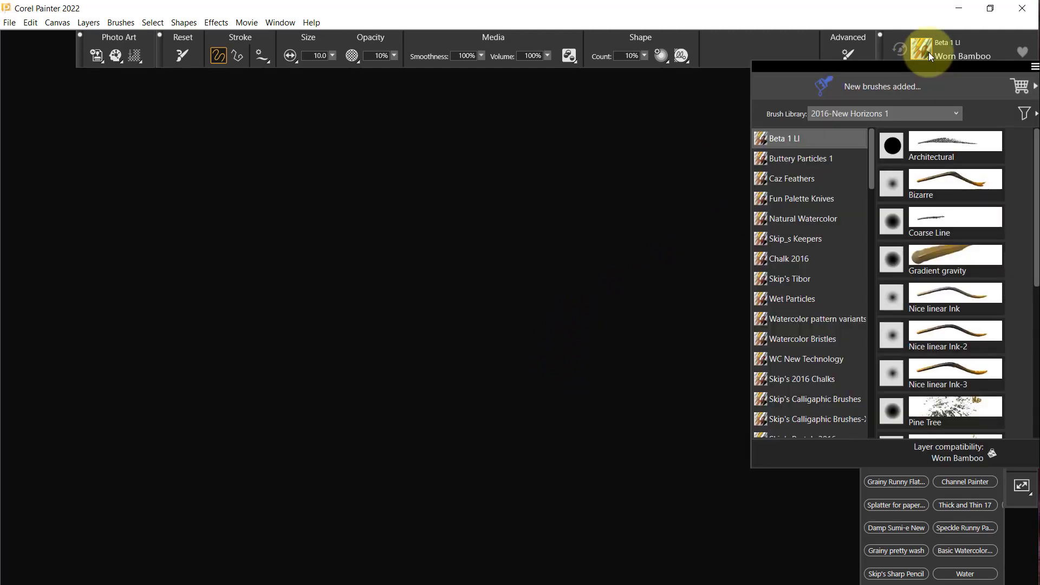
{"action": "left_click", "coordinate": [955, 110]}
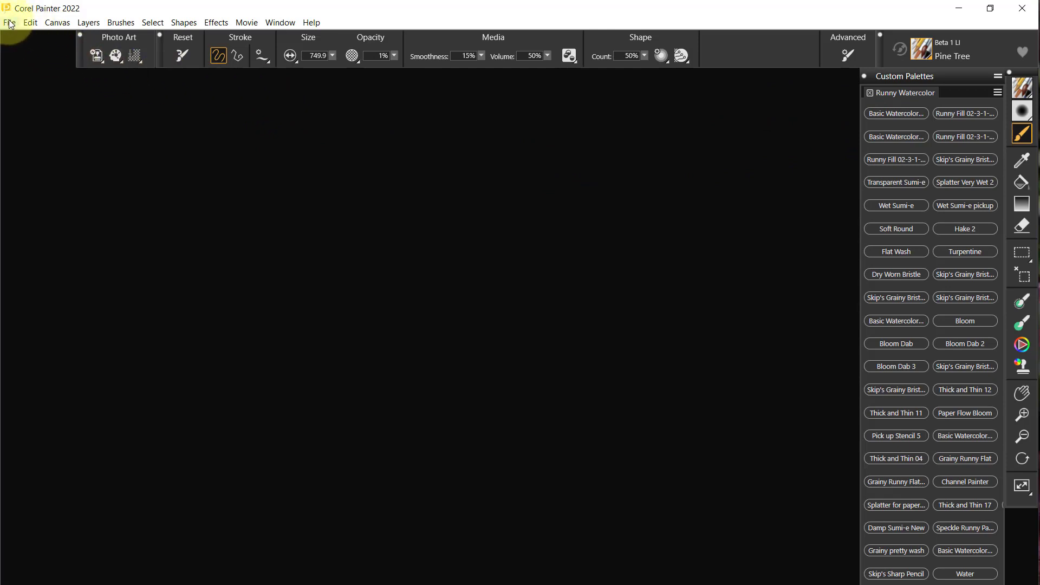
{"action": "left_click", "coordinate": [123, 23]}
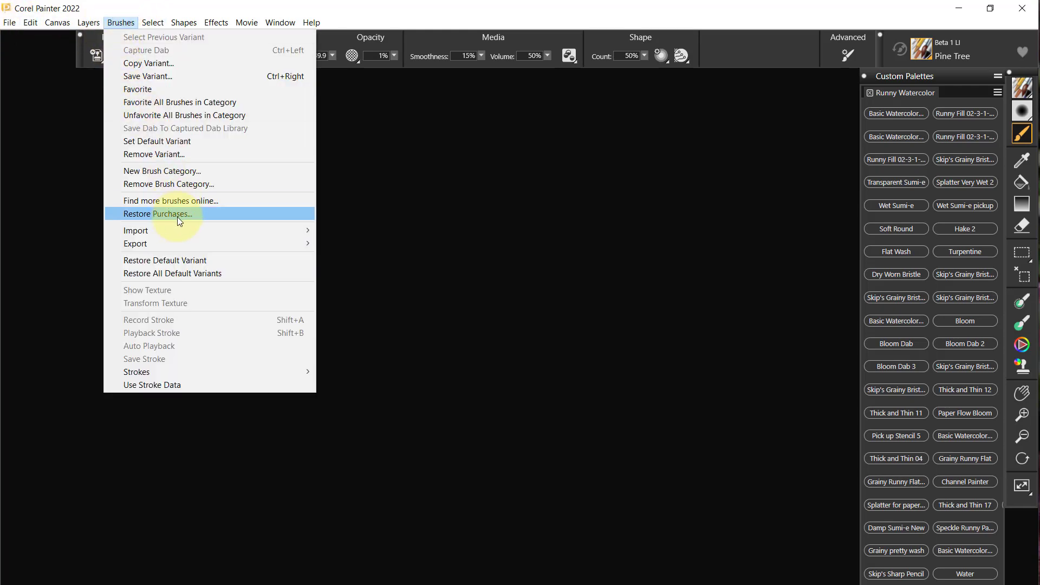
{"action": "left_click", "coordinate": [178, 273]}
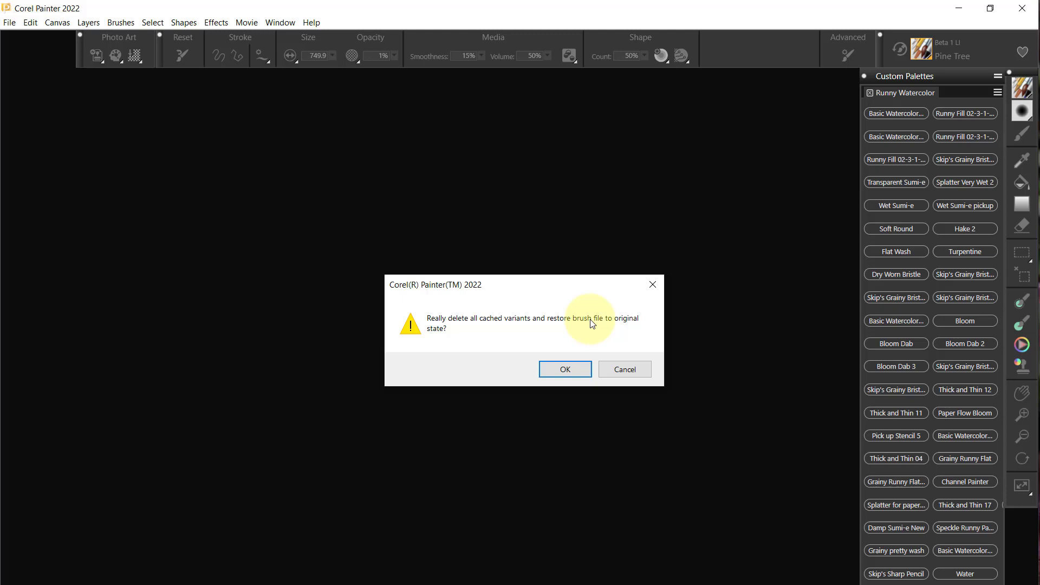
{"action": "left_click", "coordinate": [565, 370]}
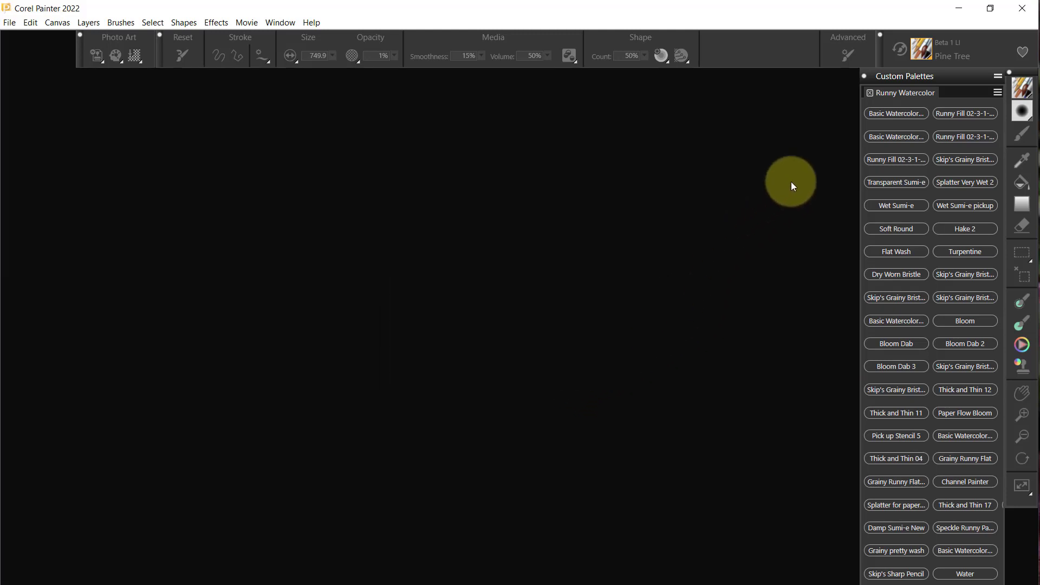
Browse the brush library list, then restore all brush variants to their original state.
{"action": "left_click", "coordinate": [923, 57]}
{"action": "left_click", "coordinate": [953, 110]}
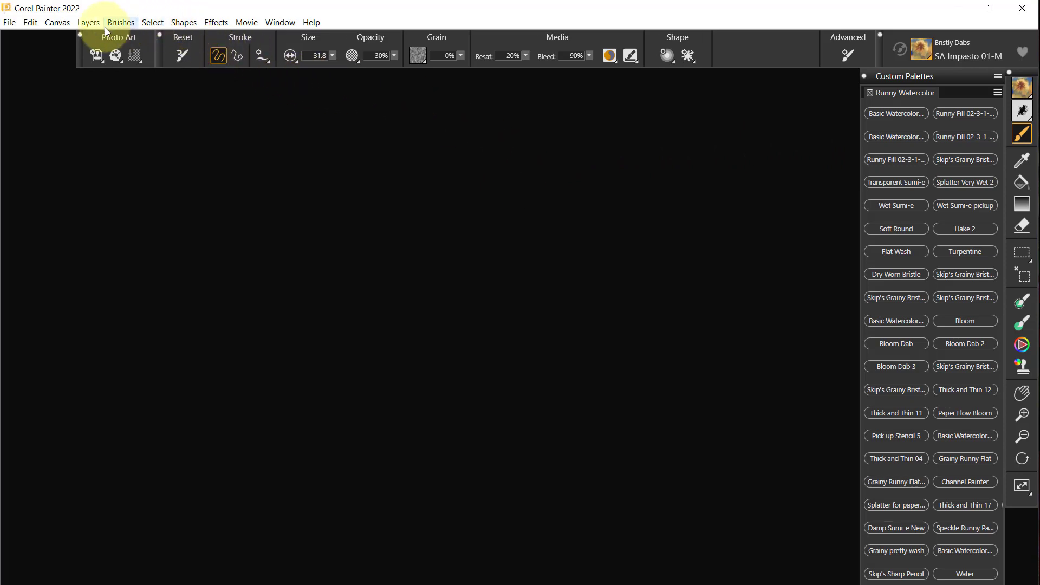
{"action": "left_click", "coordinate": [121, 21]}
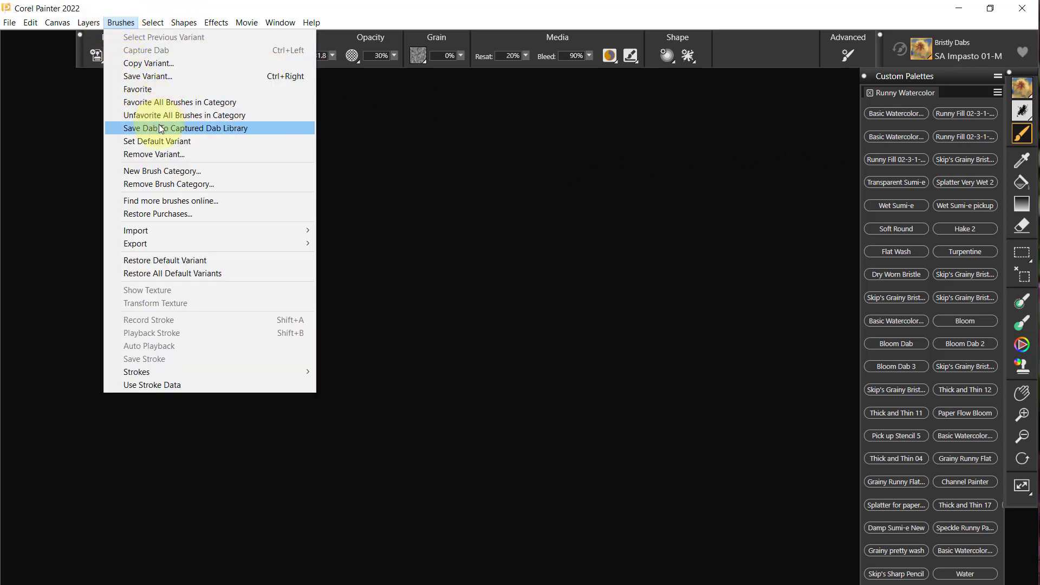
{"action": "left_click", "coordinate": [167, 273]}
{"action": "left_click", "coordinate": [556, 373]}
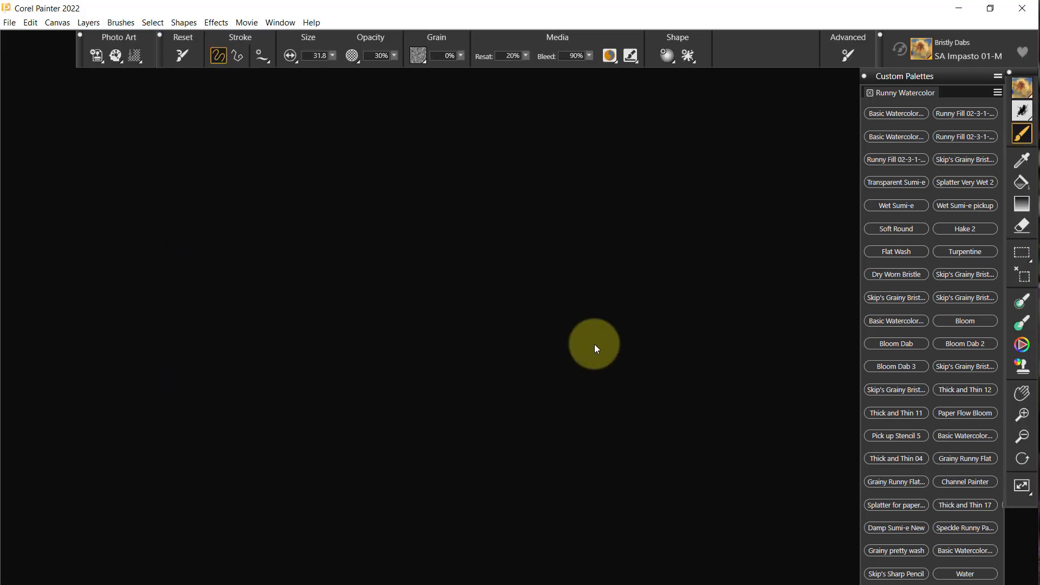
Switch to the Cool Spring library and restore all default brush variants.
{"action": "left_click", "coordinate": [921, 53]}
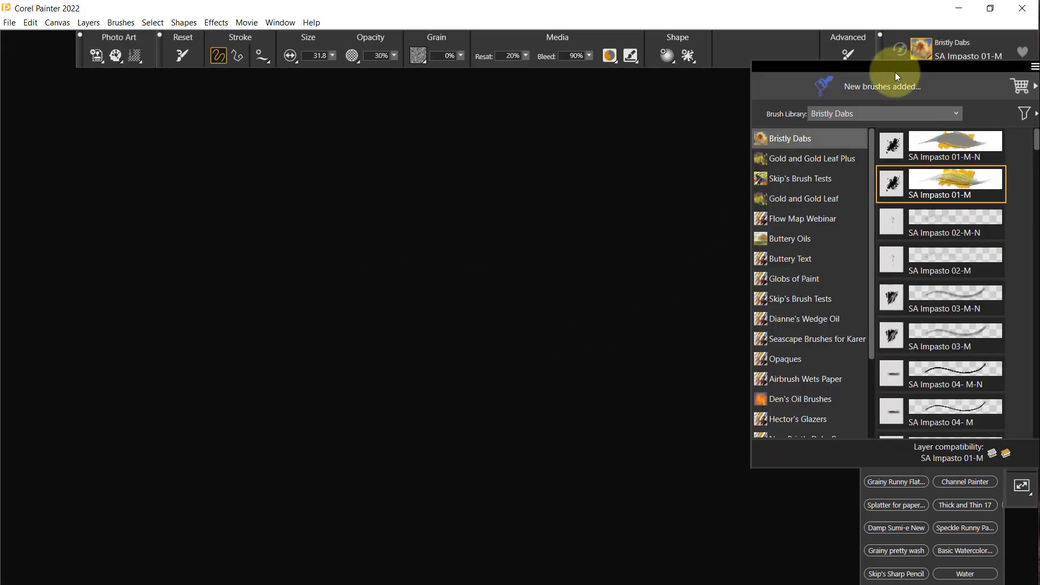
{"action": "left_click", "coordinate": [956, 111]}
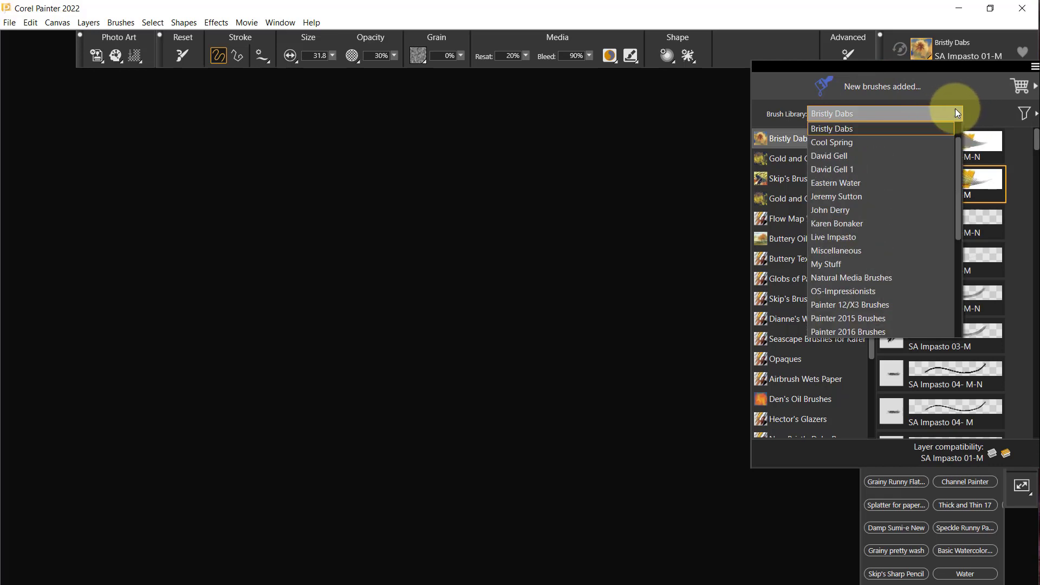
{"action": "left_click", "coordinate": [841, 153]}
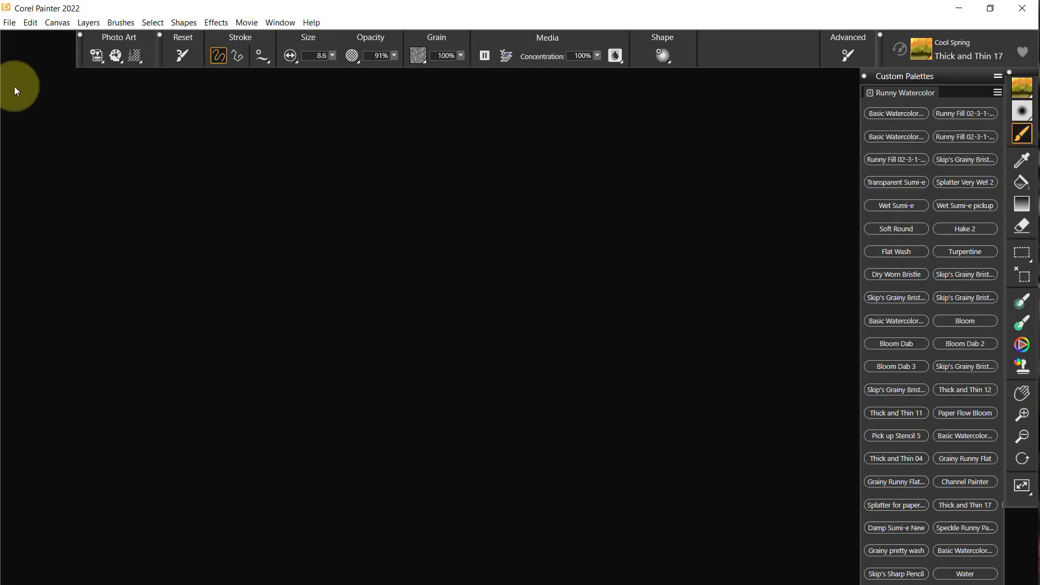
{"action": "left_click", "coordinate": [33, 22]}
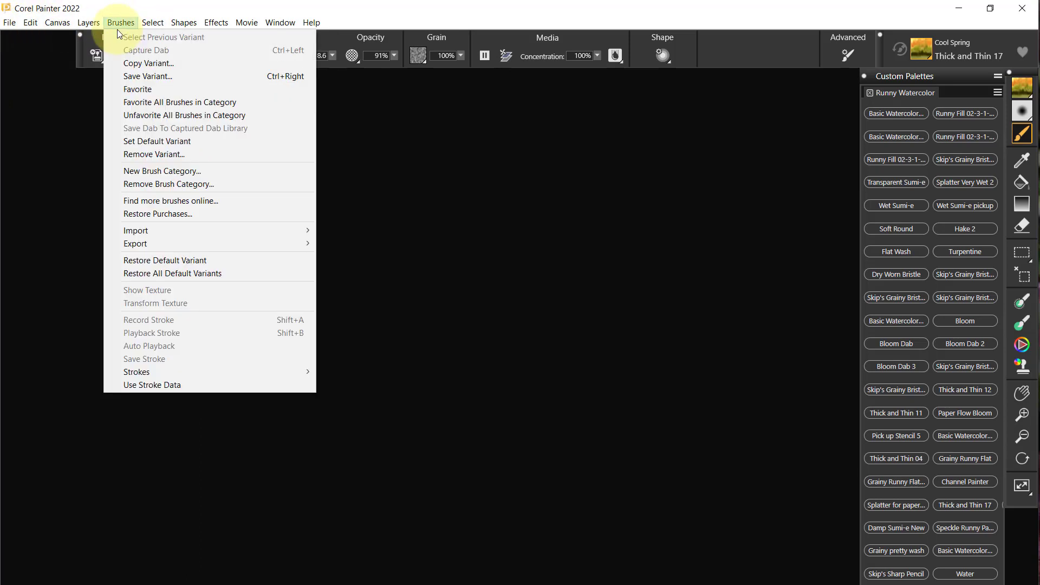
{"action": "left_click", "coordinate": [161, 273]}
{"action": "left_click", "coordinate": [571, 368]}
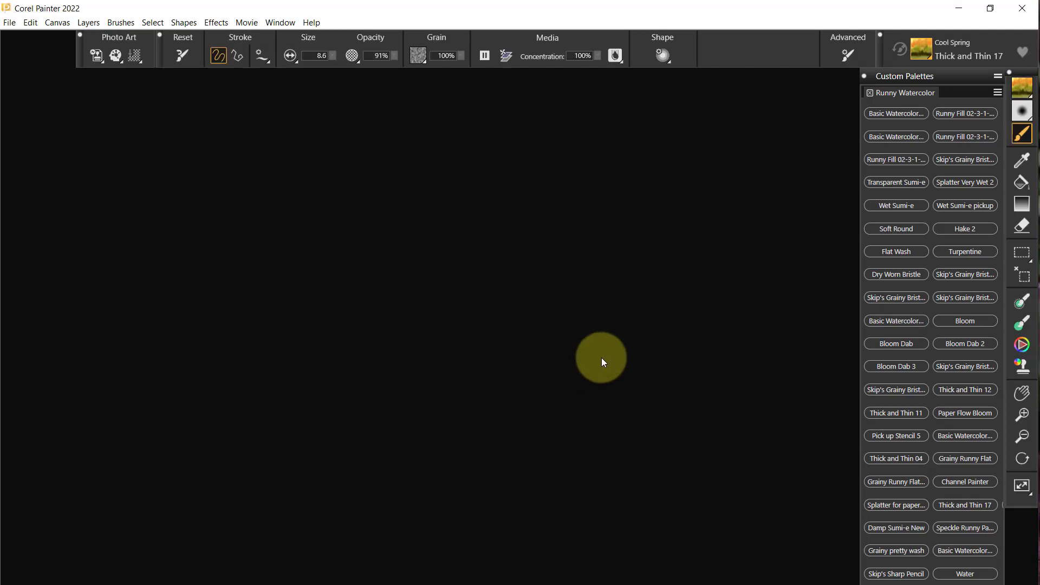
{"action": "left_click", "coordinate": [935, 54]}
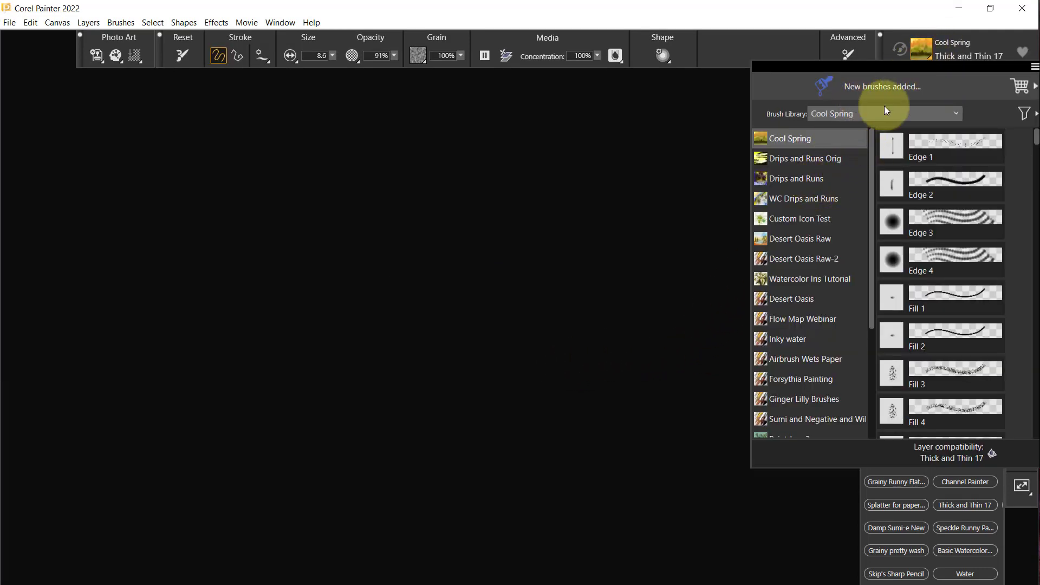
{"action": "left_click", "coordinate": [955, 113]}
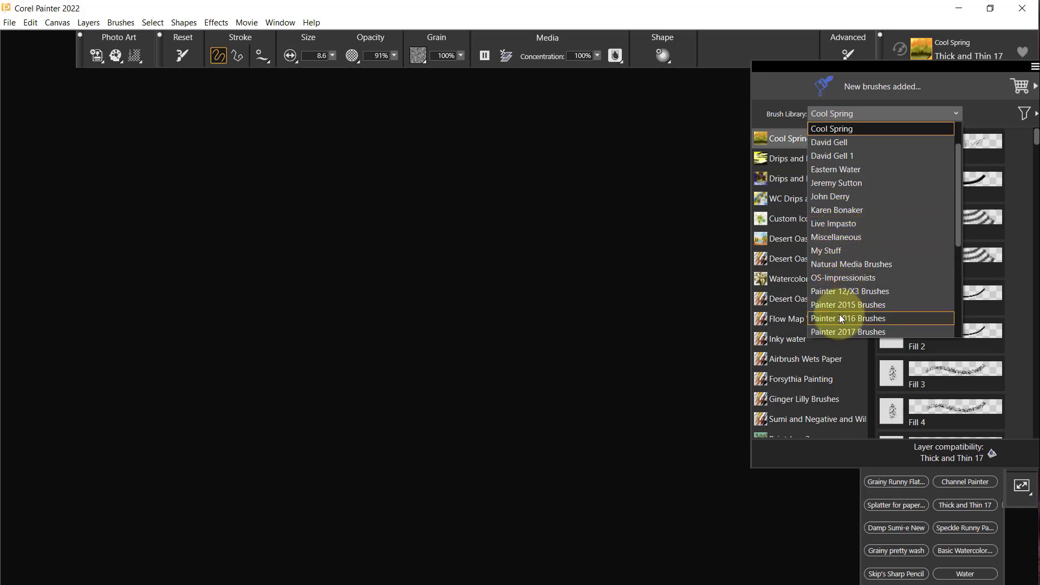
{"action": "scroll", "coordinate": [840, 315], "scroll_direction": "down", "scroll_amount": 1}
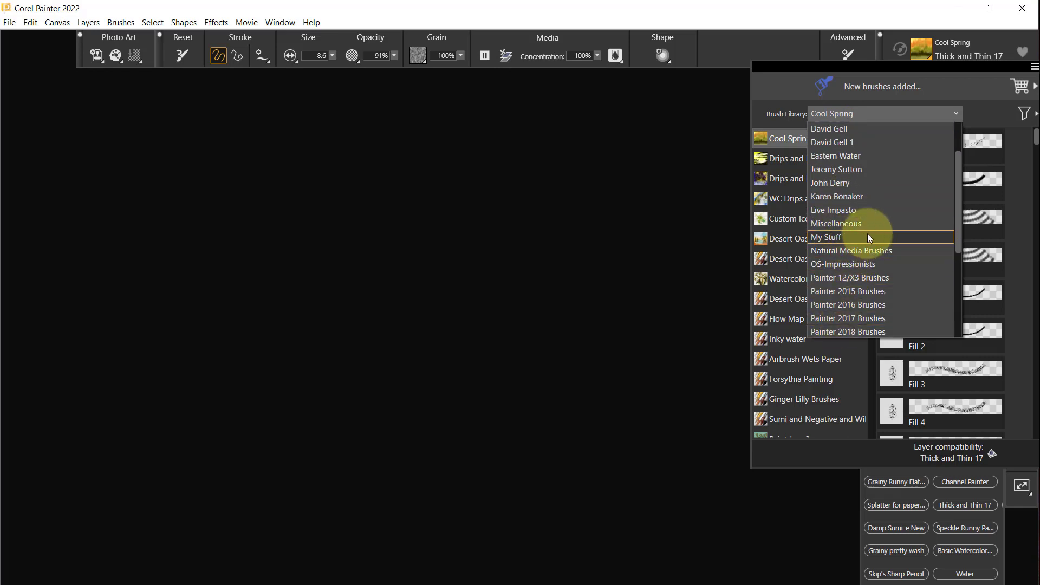
{"action": "left_click_drag", "start_coordinate": [958, 168], "coordinate": [957, 254]}
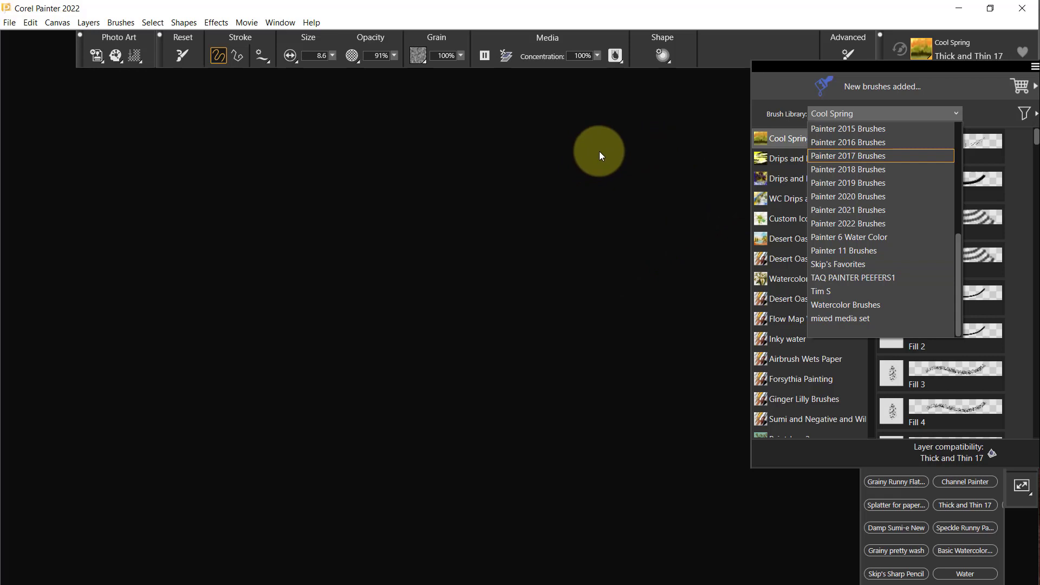
{"action": "left_click", "coordinate": [602, 152]}
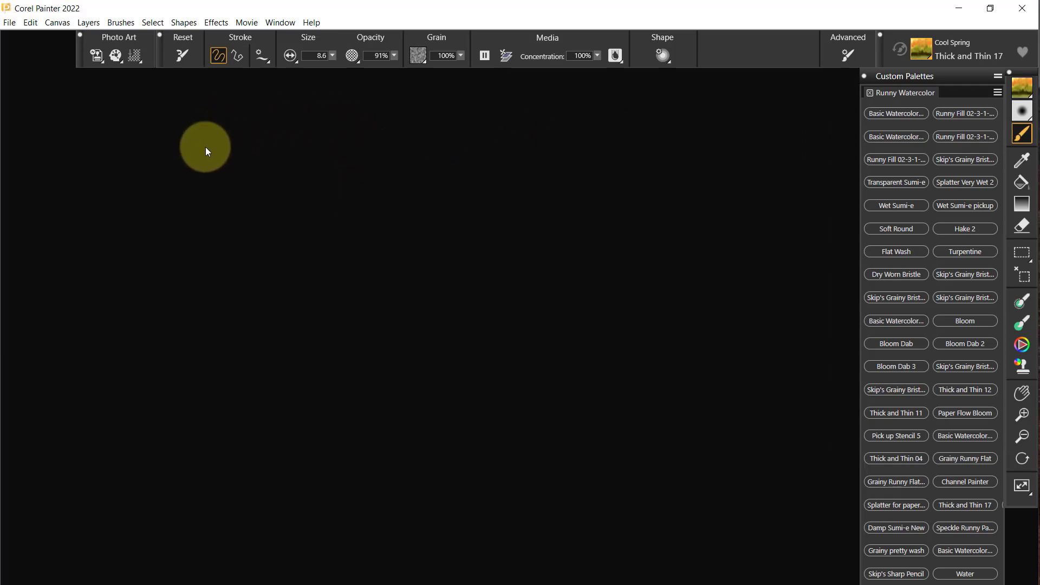
Minimize Painter 2022 and dismiss Painter 2023's welcome and performance screen.
{"action": "left_click", "coordinate": [958, 4]}
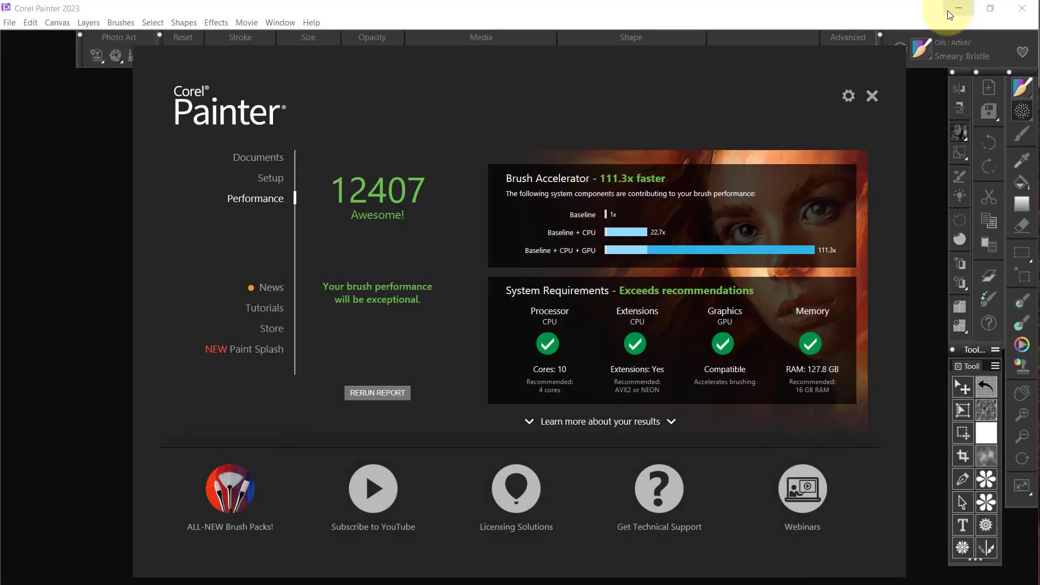
{"action": "left_click", "coordinate": [873, 97]}
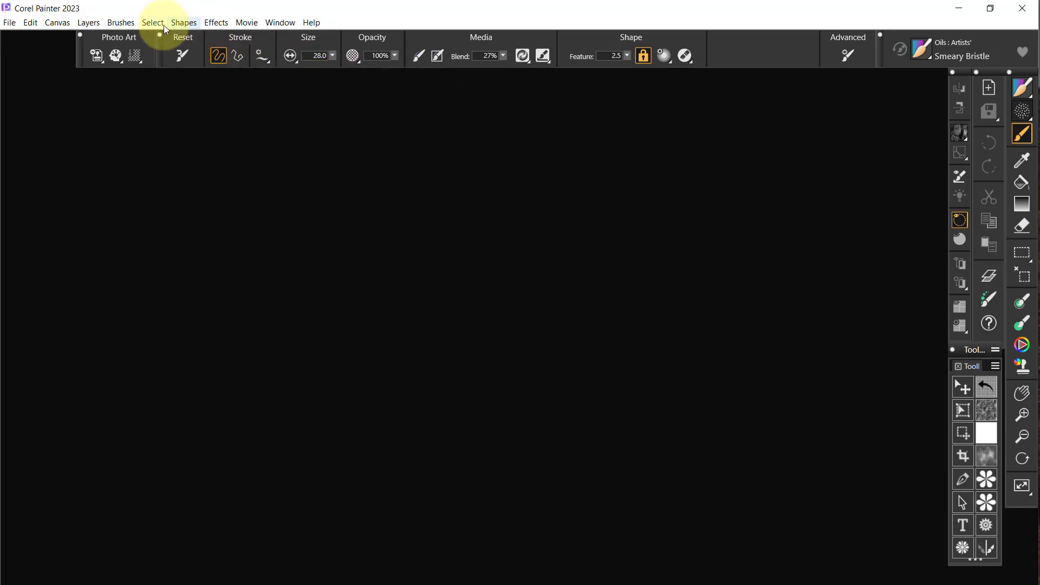
Start a brush library import and browse to Painter Step by Step > Resources > Brushes.
{"action": "left_click", "coordinate": [122, 23]}
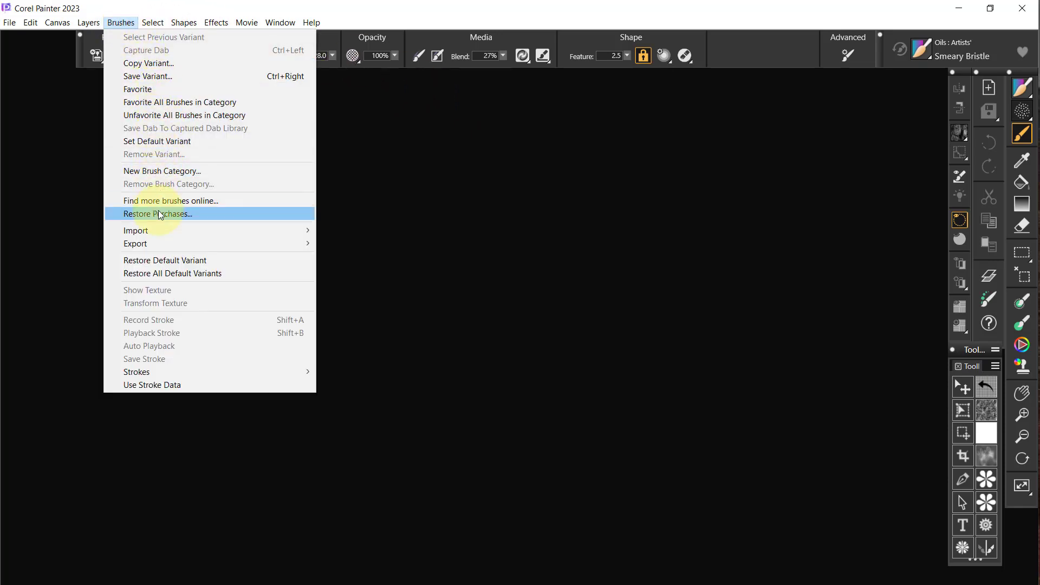
{"action": "mouse_move", "coordinate": [136, 231]}
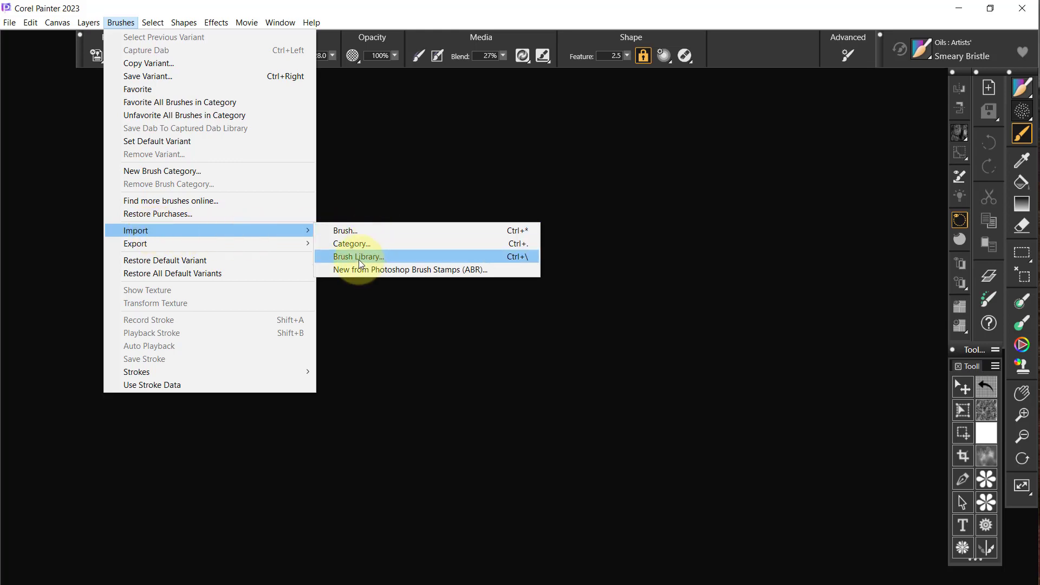
{"action": "left_click", "coordinate": [360, 257]}
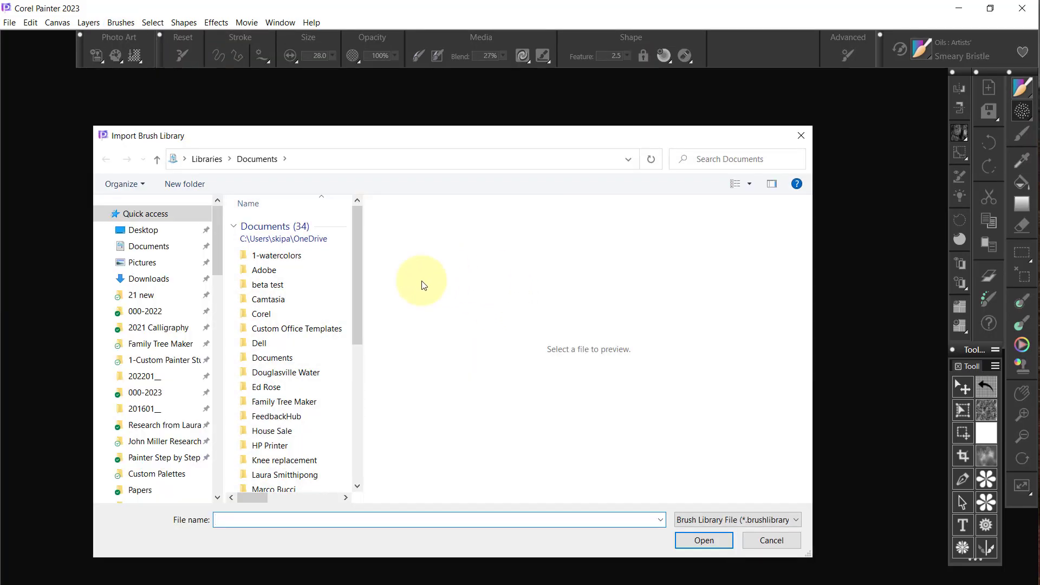
{"action": "scroll", "coordinate": [215, 252], "scroll_direction": "down", "scroll_amount": 2}
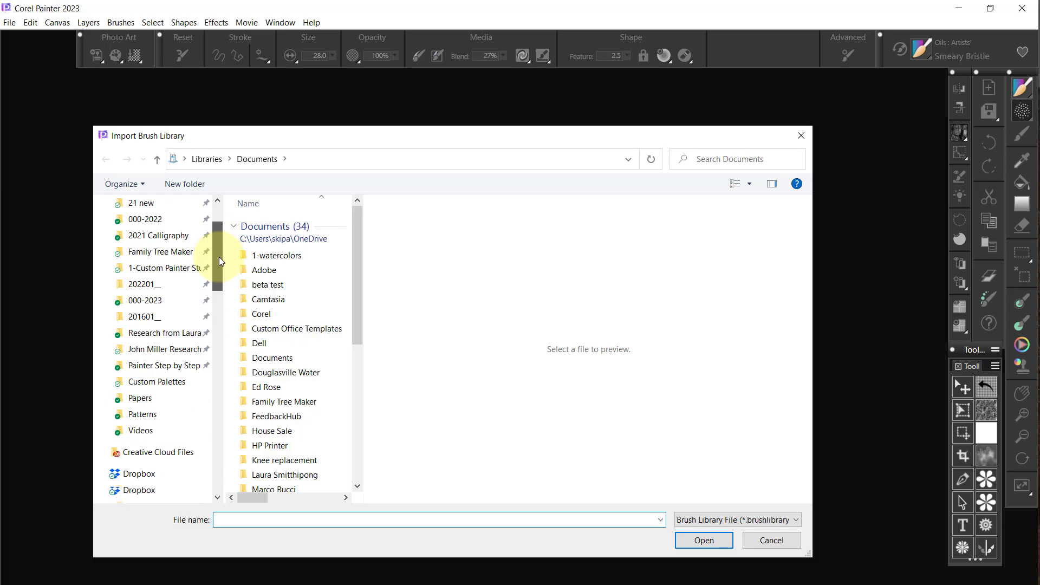
{"action": "scroll", "coordinate": [195, 293], "scroll_direction": "down", "scroll_amount": 1}
{"action": "left_click", "coordinate": [166, 317]}
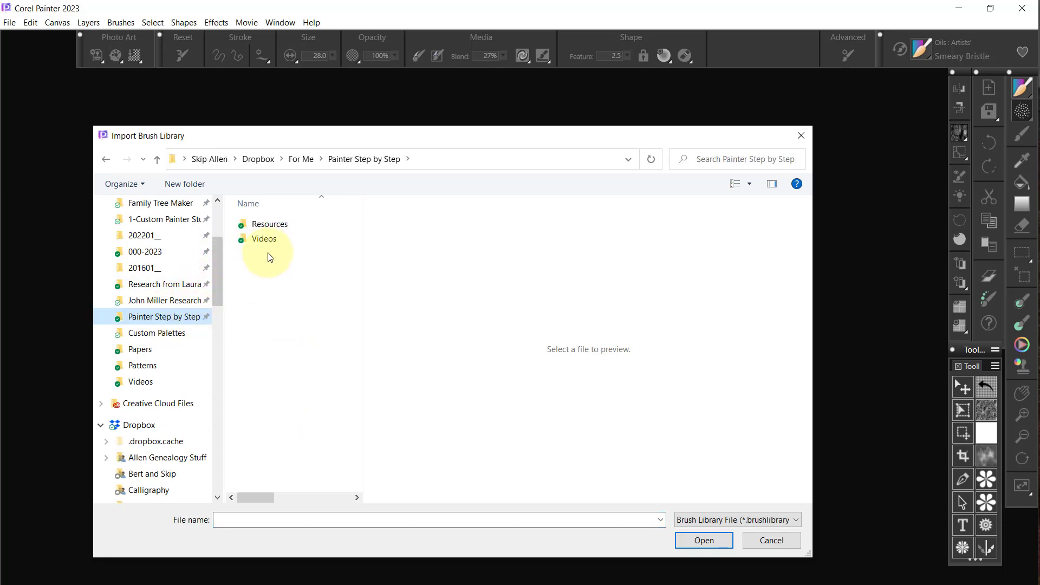
{"action": "double_click", "coordinate": [265, 225]}
{"action": "double_click", "coordinate": [268, 226]}
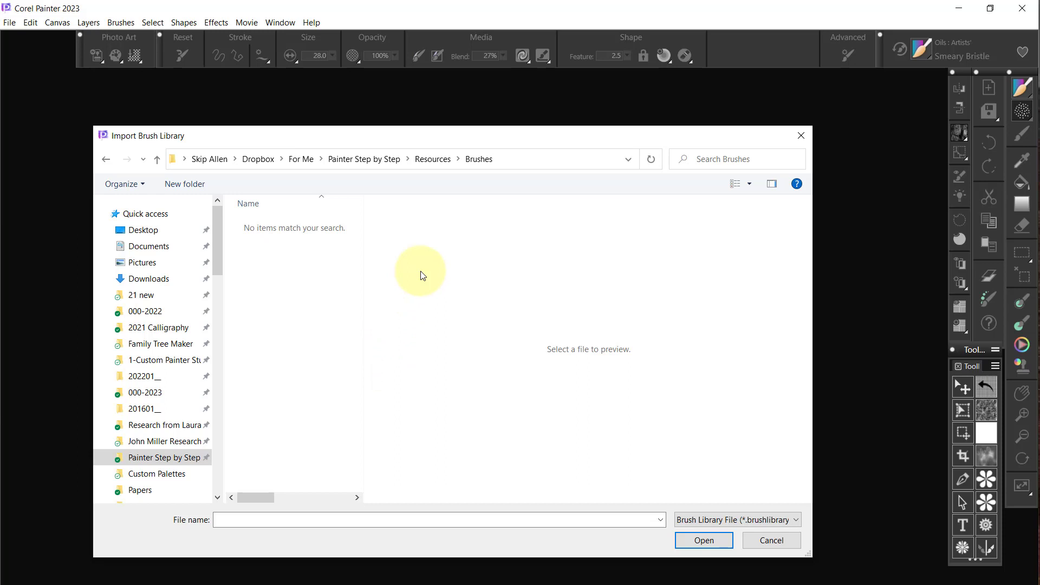
Check the Flow Maps, Papers and Patterns folders, then cancel the import.
{"action": "left_click", "coordinate": [435, 159]}
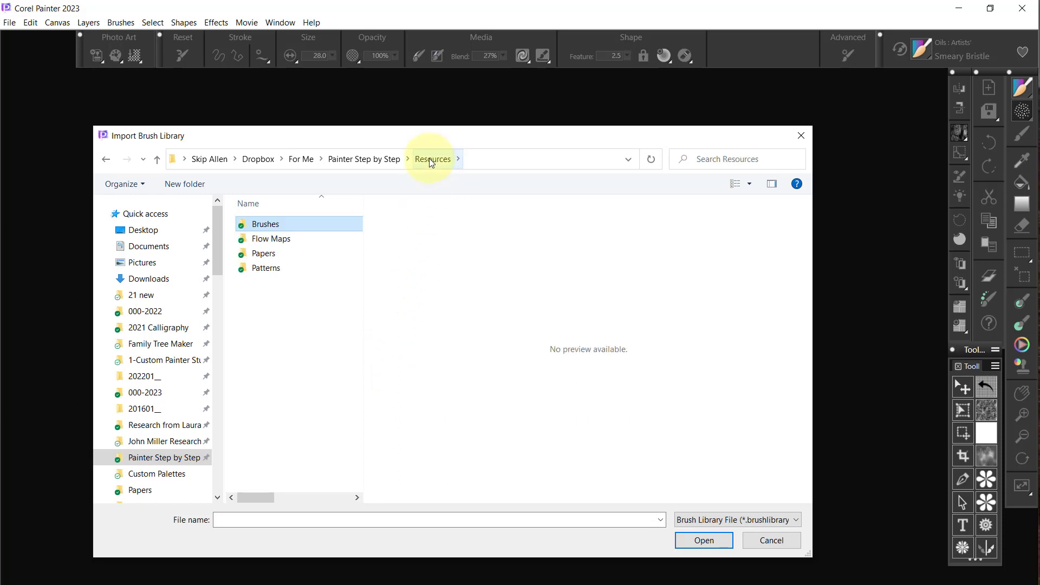
{"action": "left_click", "coordinate": [265, 240]}
{"action": "double_click", "coordinate": [265, 238]}
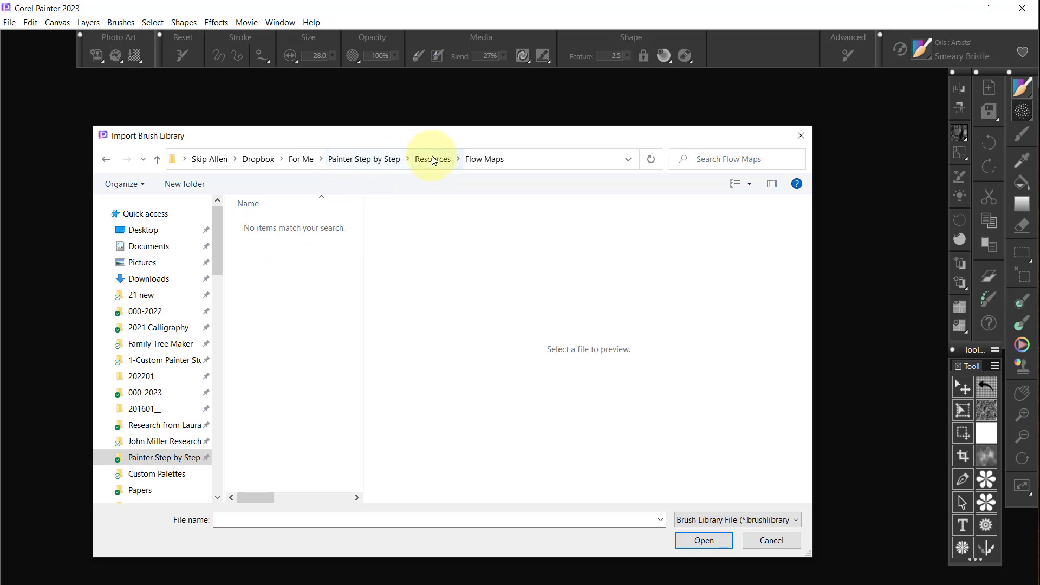
{"action": "left_click", "coordinate": [431, 158]}
{"action": "double_click", "coordinate": [259, 253]}
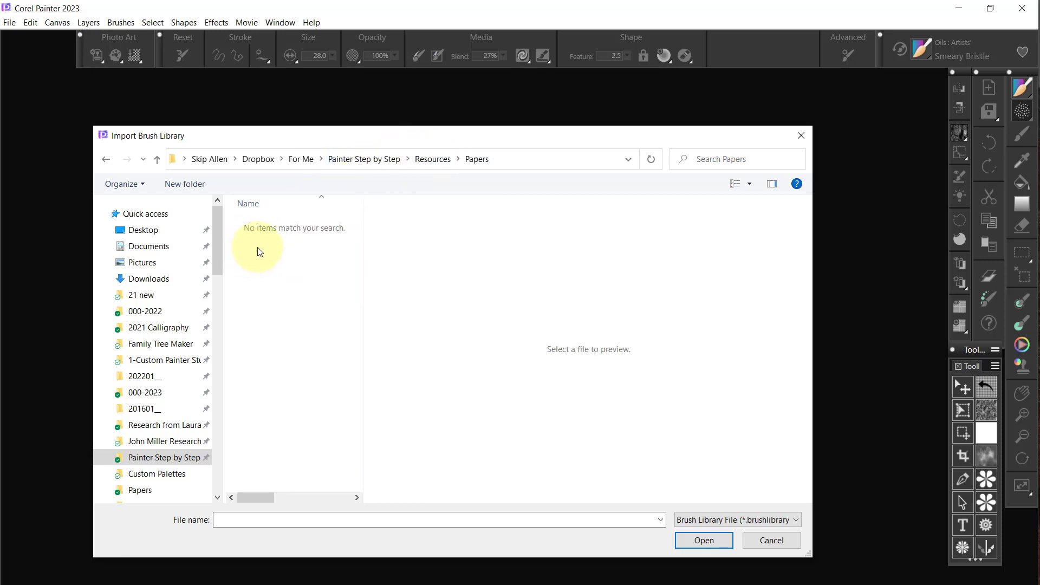
{"action": "left_click", "coordinate": [422, 159]}
{"action": "double_click", "coordinate": [252, 270]}
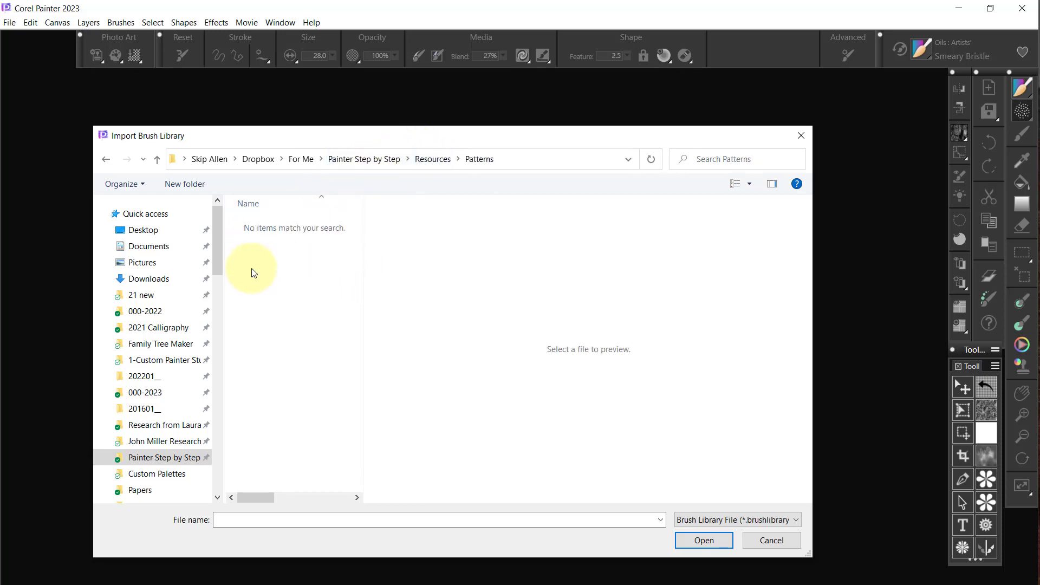
{"action": "left_click", "coordinate": [433, 158]}
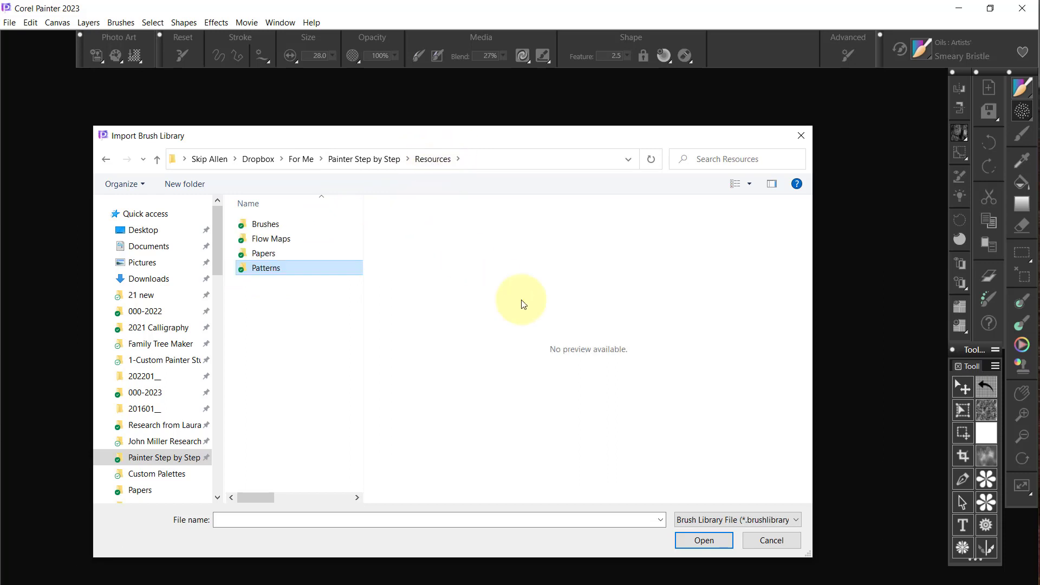
{"action": "left_click", "coordinate": [769, 536]}
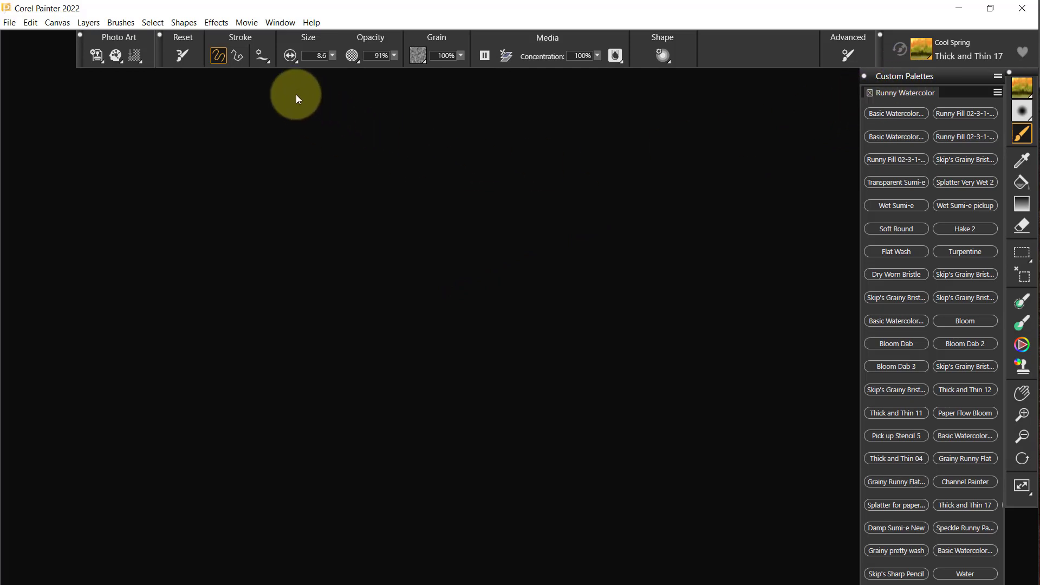
Open the Custom Palette Organizer and start saving Runny Watercolor as a BOX file.
{"action": "left_click", "coordinate": [279, 23]}
{"action": "mouse_move", "coordinate": [309, 133]}
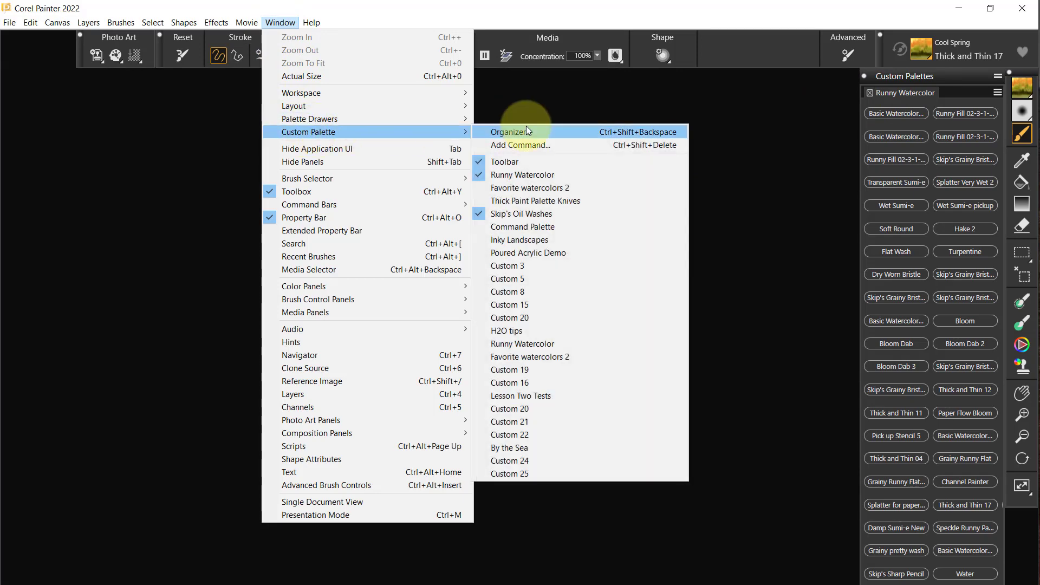
{"action": "left_click", "coordinate": [521, 133]}
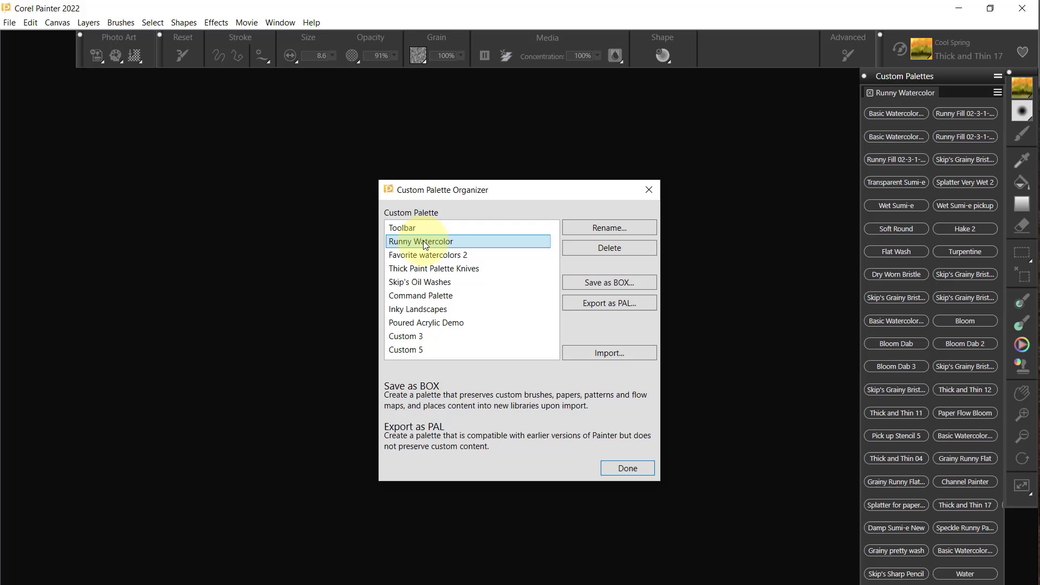
{"action": "left_click", "coordinate": [608, 283]}
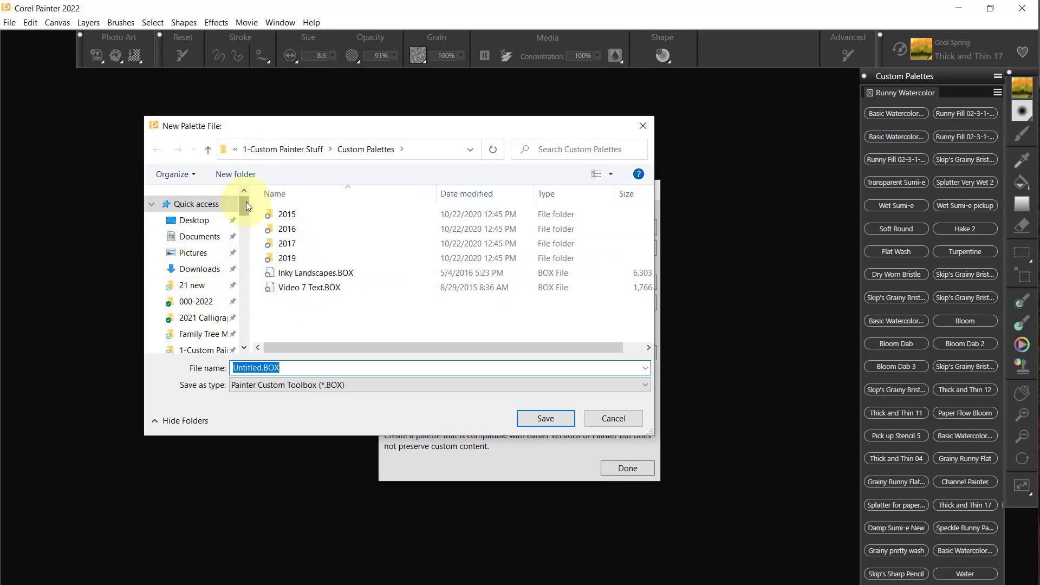
{"action": "left_click_drag", "start_coordinate": [240, 205], "coordinate": [248, 222]}
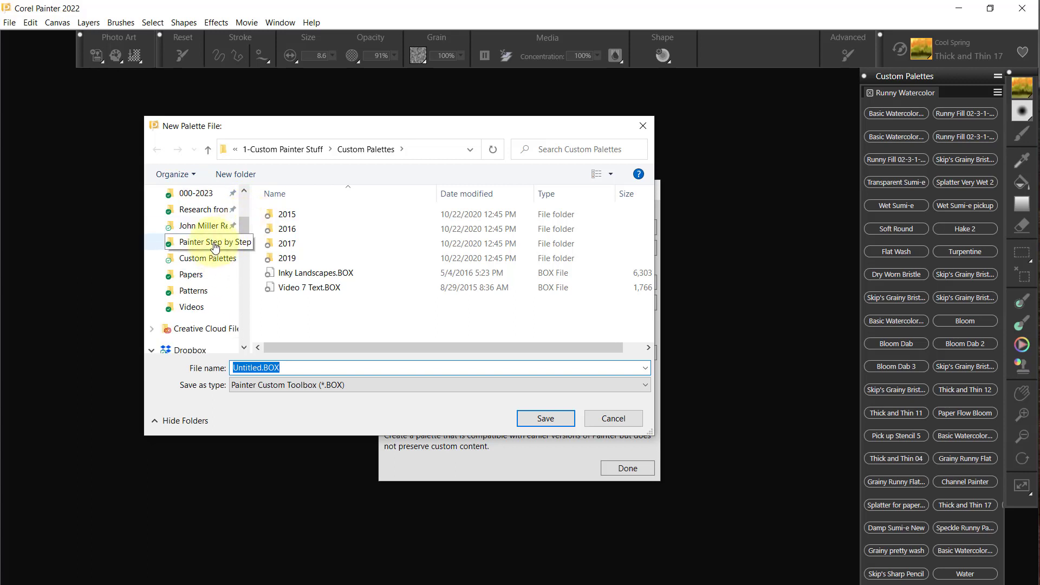
Create a 'BOX files' folder in Painter Step by Step > Resources and open it.
{"action": "left_click", "coordinate": [213, 242]}
{"action": "double_click", "coordinate": [294, 214]}
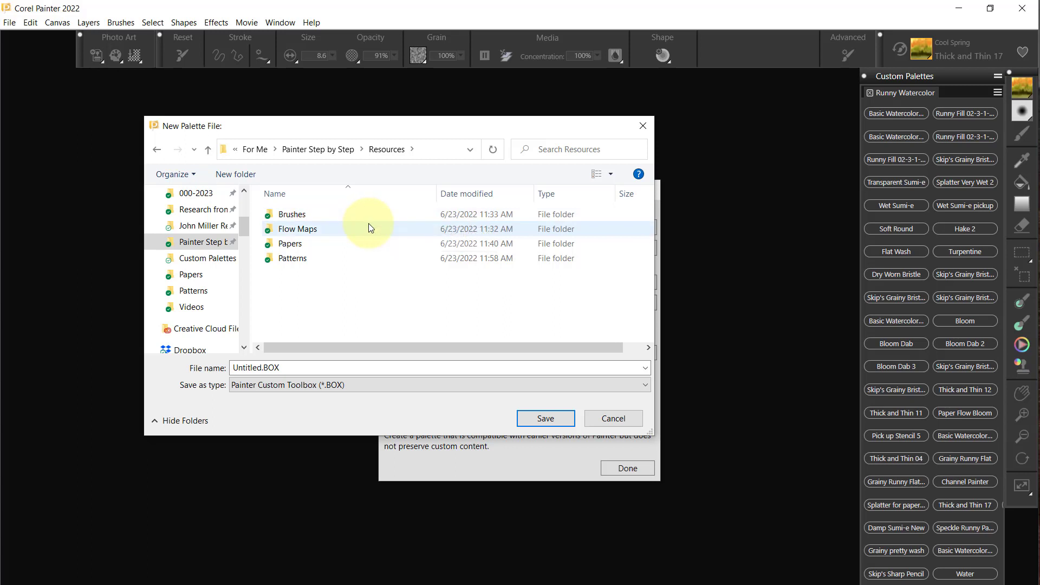
{"action": "left_click", "coordinate": [232, 174]}
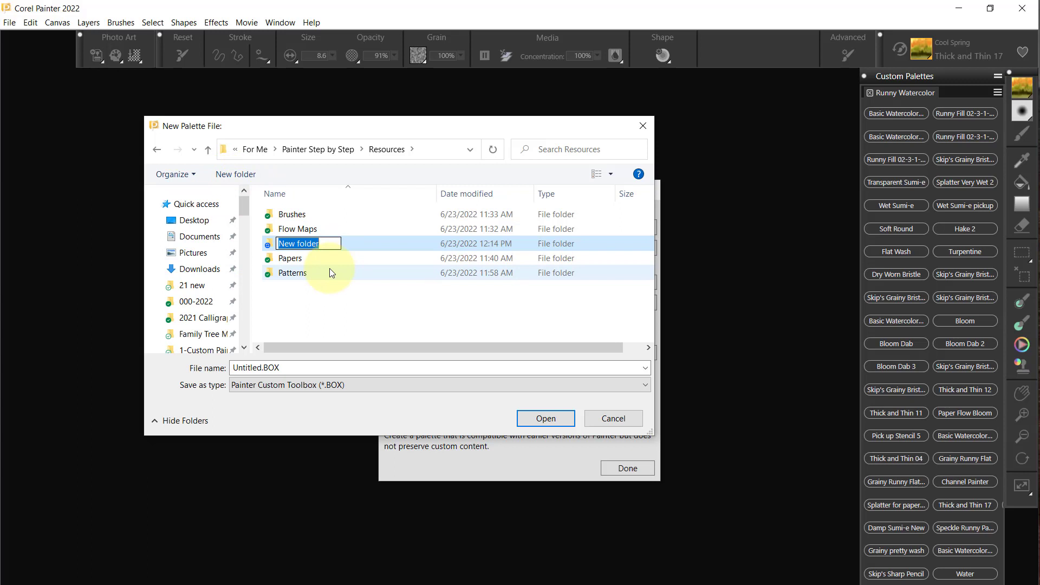
{"action": "type", "text": "B"}
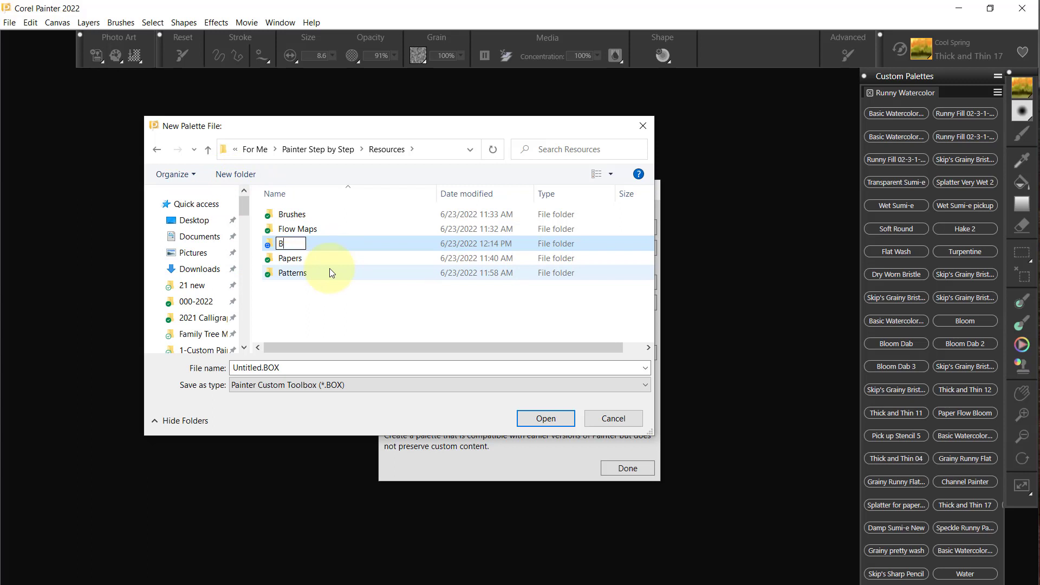
{"action": "type", "text": "O"}
{"action": "type", "text": "X files"}
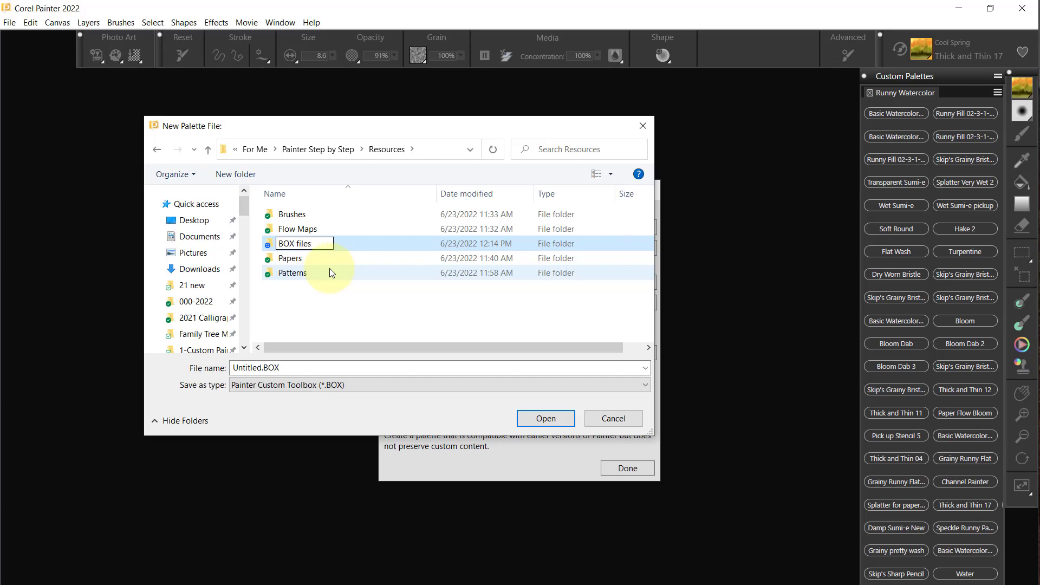
{"action": "left_click", "coordinate": [349, 246]}
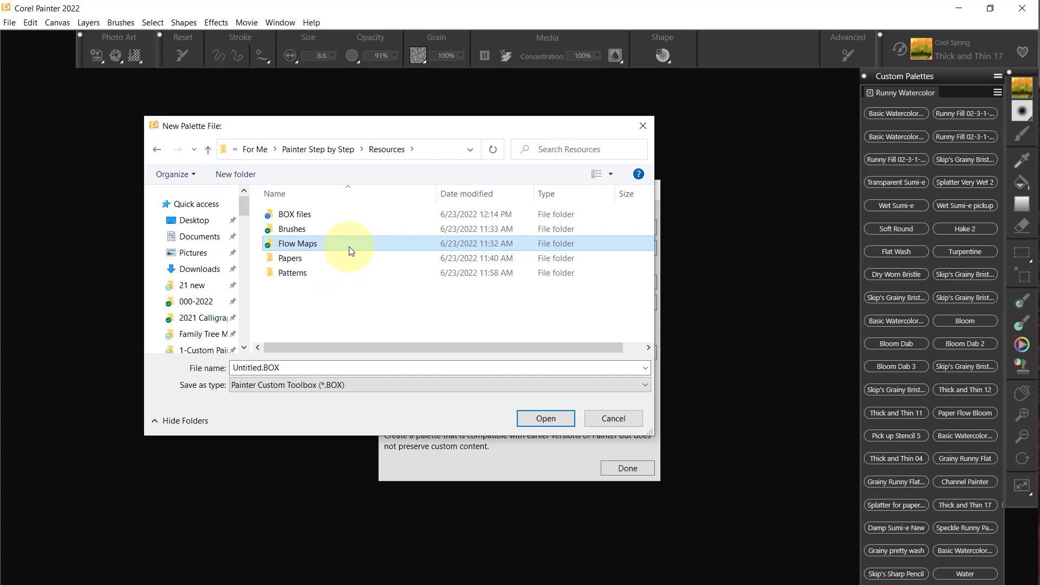
{"action": "double_click", "coordinate": [339, 216]}
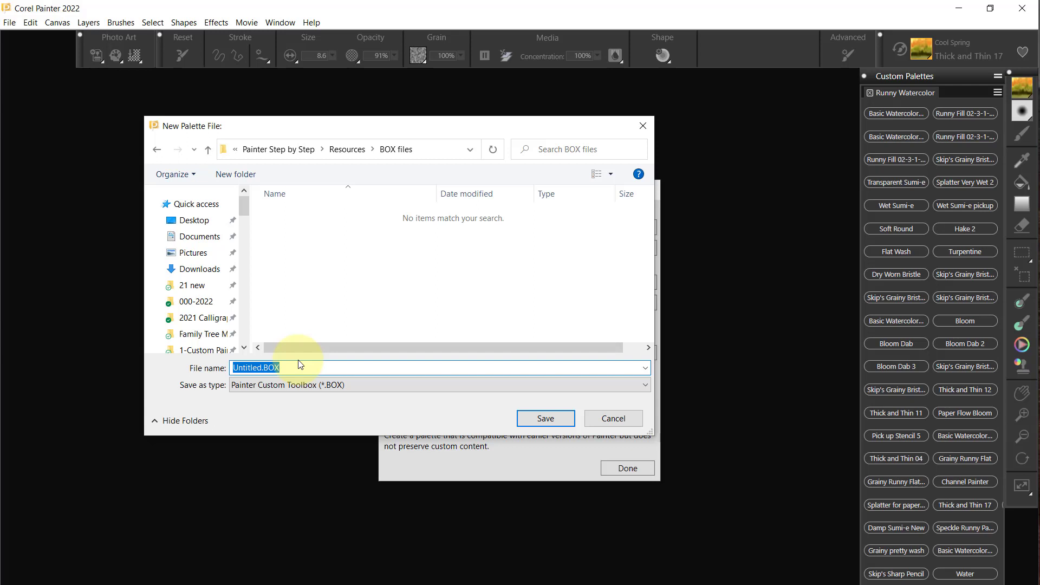
{"action": "type", "text": "R"}
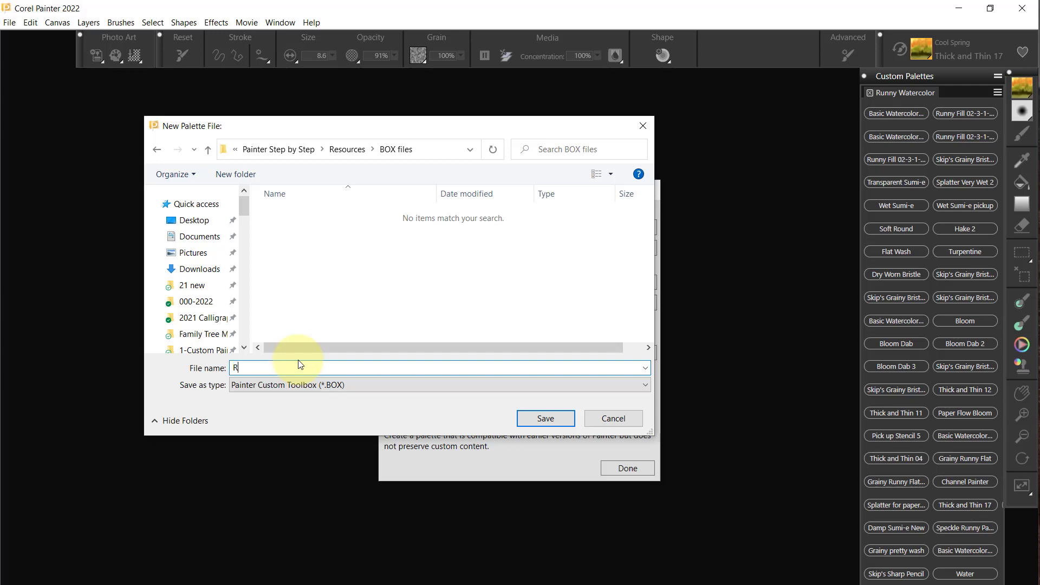
{"action": "type", "text": "unny "}
{"action": "type", "text": "Wate"}
{"action": "type", "text": "rcolor"}
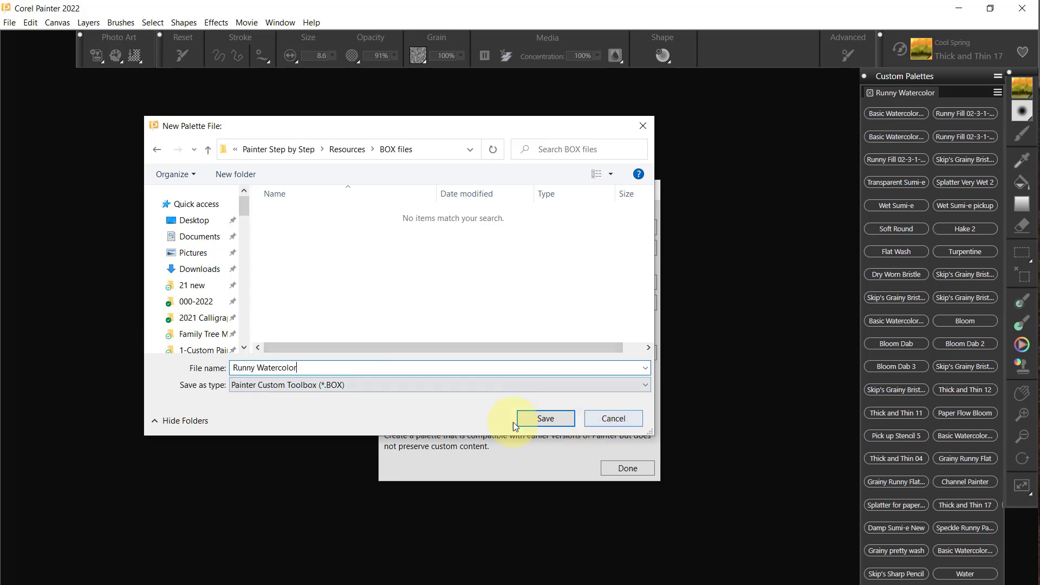
Save the palette as 'Runny Watercolor' and close the Custom Palette Organizer.
{"action": "left_click", "coordinate": [545, 417]}
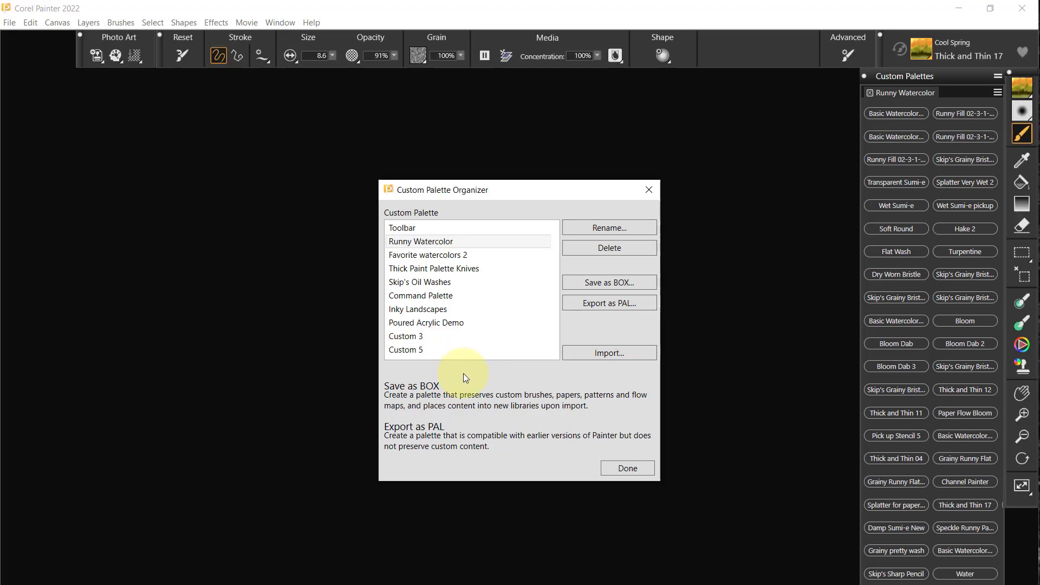
{"action": "left_click", "coordinate": [628, 468]}
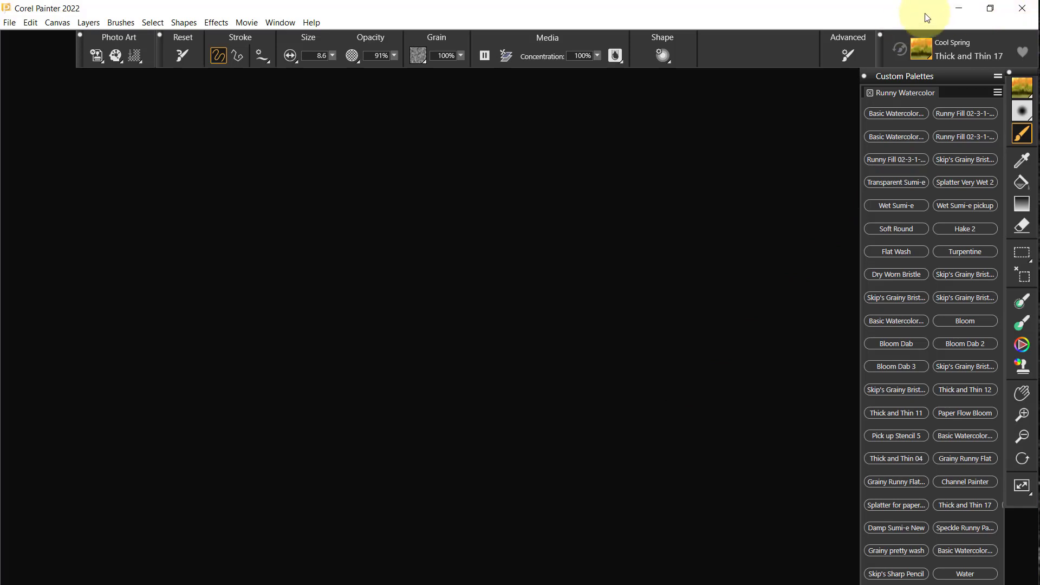
Minimize Painter 2022 and open the Window menu in Painter 2023 toward the Custom Palette Organizer.
{"action": "left_click", "coordinate": [959, 8]}
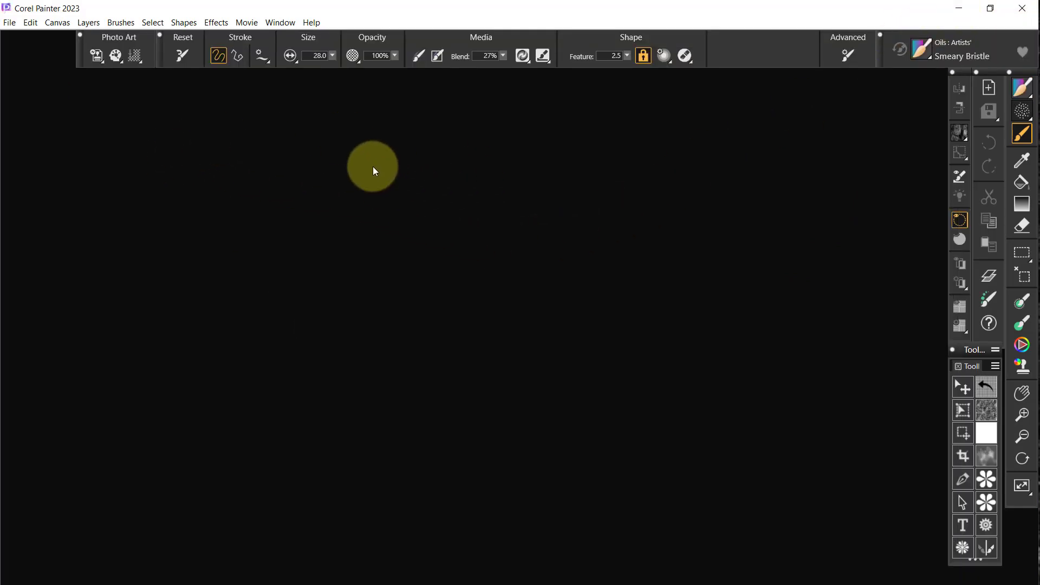
{"action": "left_click", "coordinate": [281, 24]}
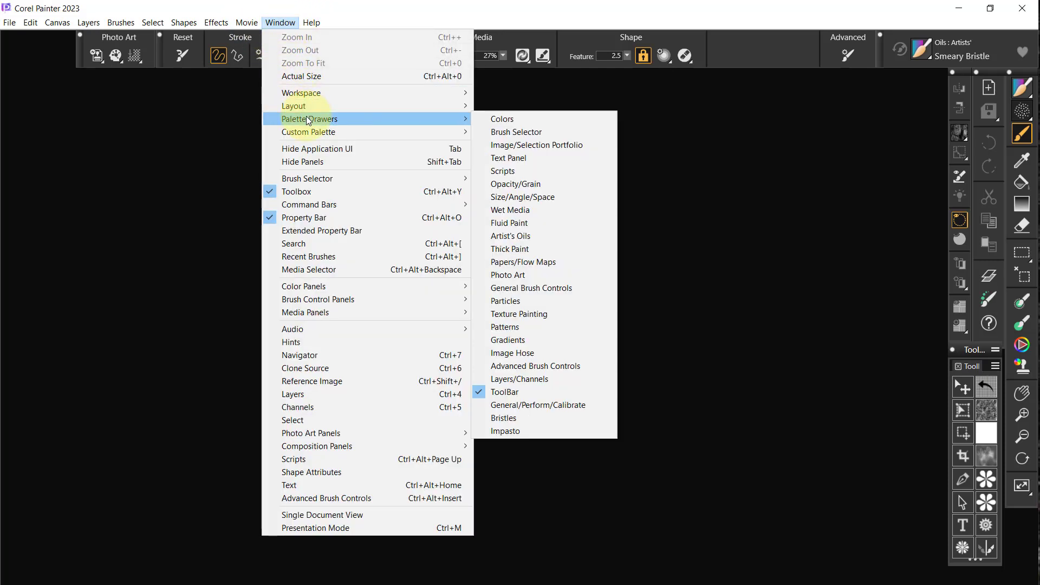
{"action": "mouse_move", "coordinate": [308, 132]}
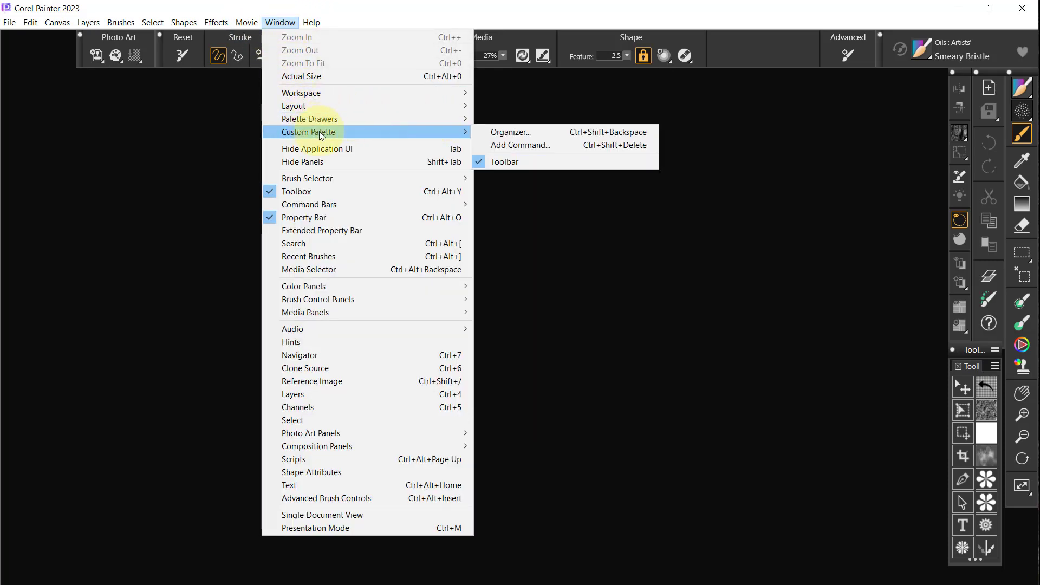
Import Runny Watercolor.BOX through the Custom Palette Organizer.
{"action": "left_click", "coordinate": [510, 132]}
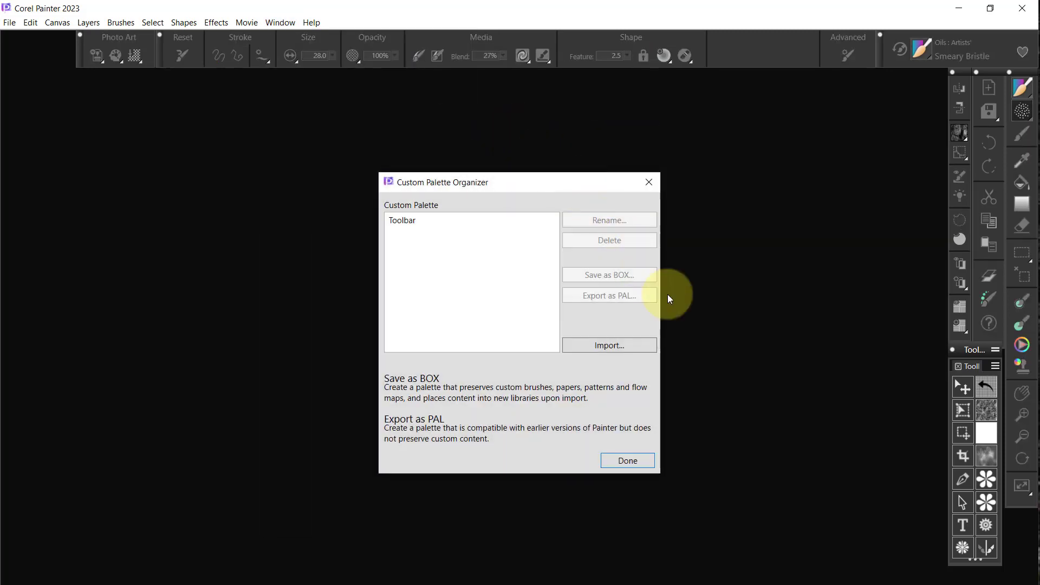
{"action": "left_click", "coordinate": [600, 344]}
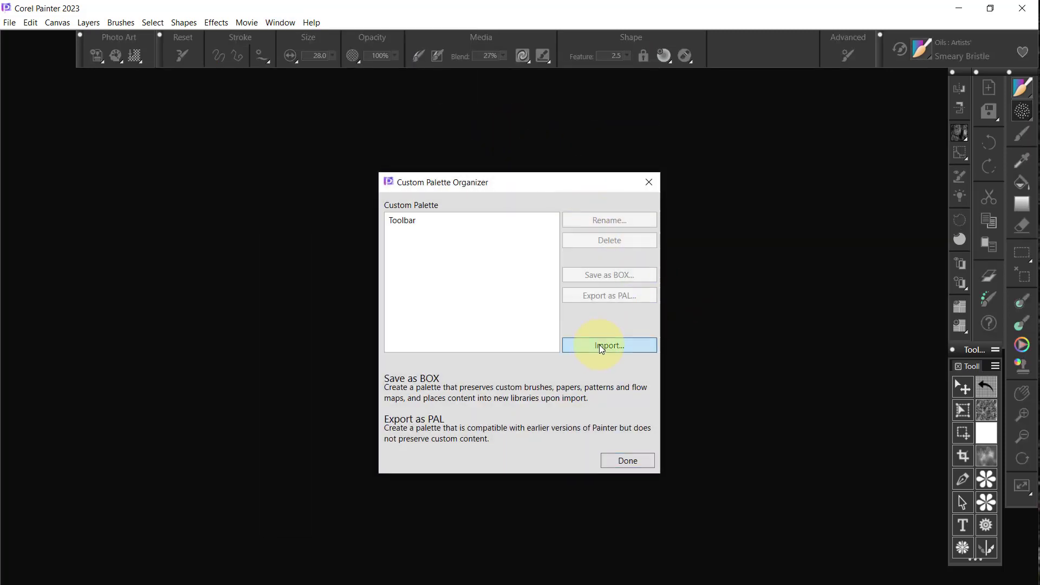
{"action": "left_click", "coordinate": [350, 215]}
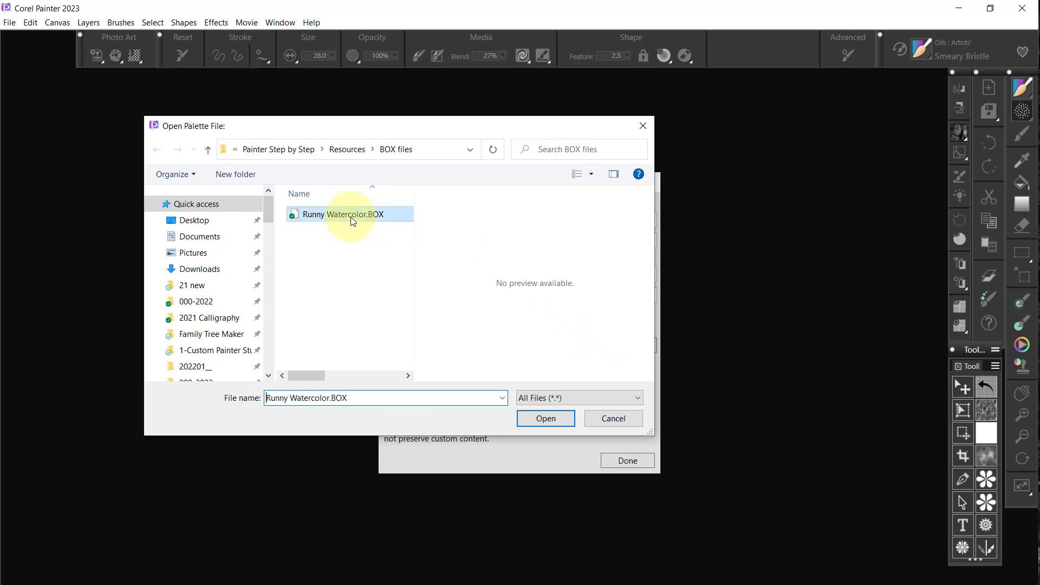
{"action": "left_click", "coordinate": [539, 419]}
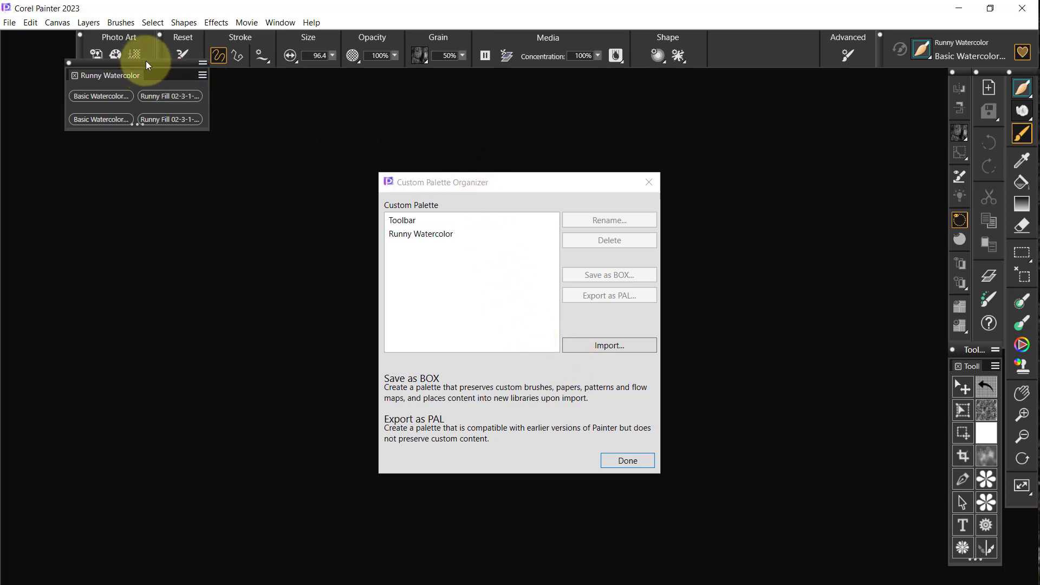
Dock the Runny Watercolor palette beside the toolbox and stretch it to full height.
{"action": "mouse_move", "coordinate": [146, 61]}
{"action": "left_mouse_down"}
{"action": "mouse_move", "coordinate": [891, 125]}
{"action": "mouse_move", "coordinate": [881, 81]}
{"action": "left_mouse_up"}
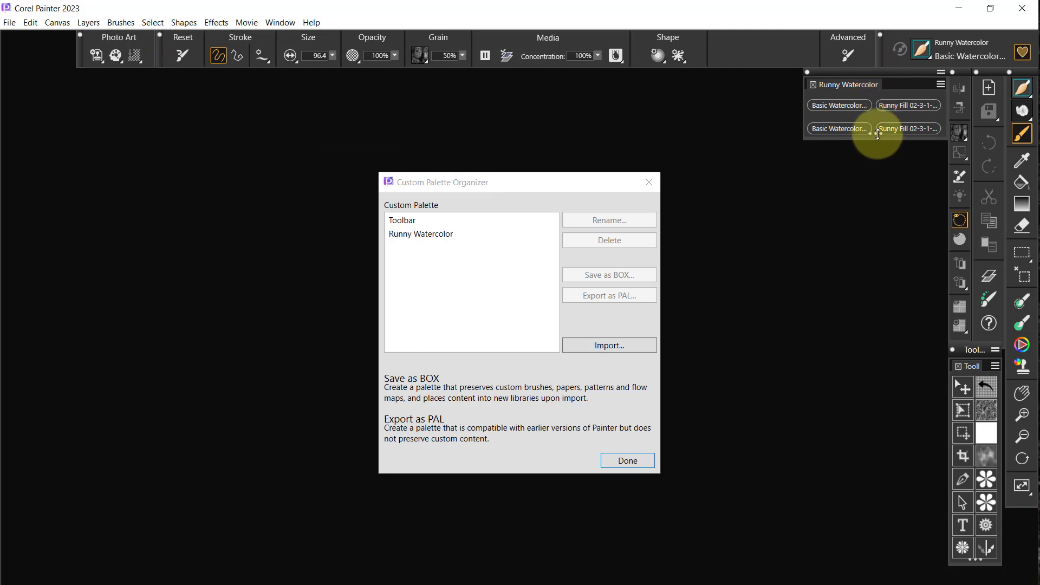
{"action": "left_click_drag", "start_coordinate": [875, 135], "coordinate": [883, 572]}
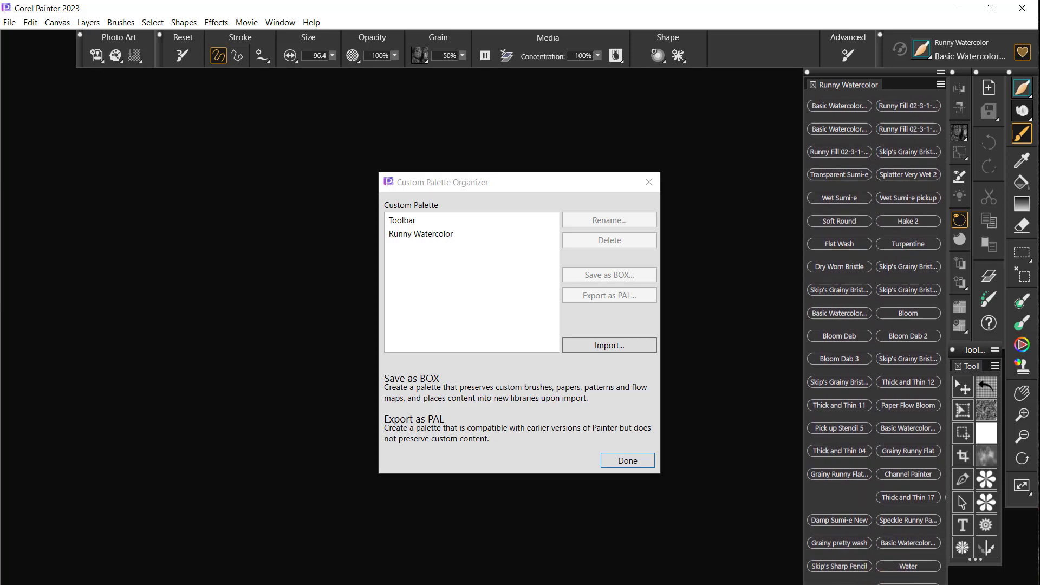
{"action": "left_click", "coordinate": [890, 581]}
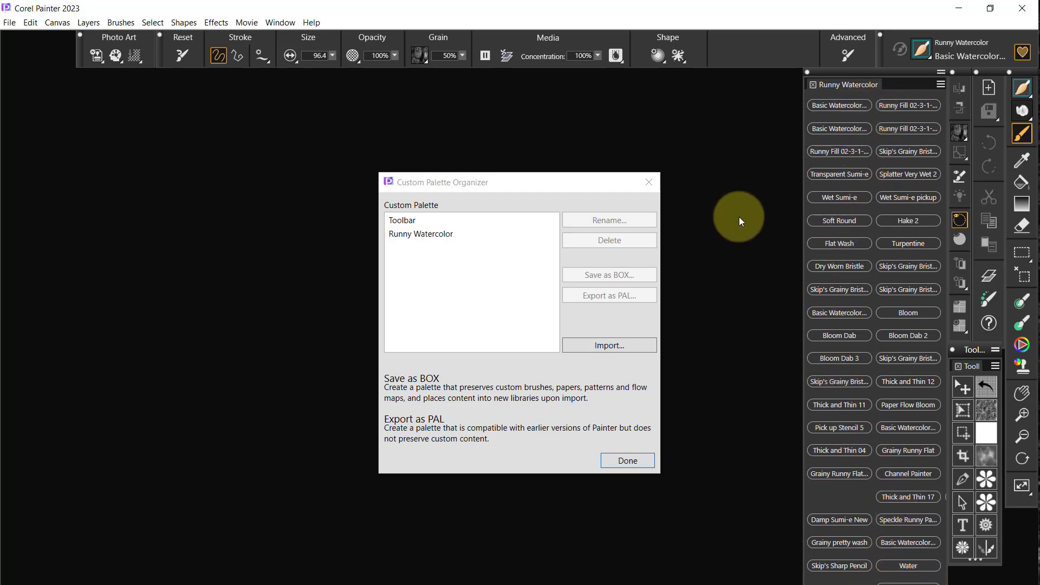
Put Runny Watercolor into a palette drawer and rename the drawer 'Custom Palettes'.
{"action": "left_click", "coordinate": [943, 71]}
{"action": "left_click", "coordinate": [894, 79]}
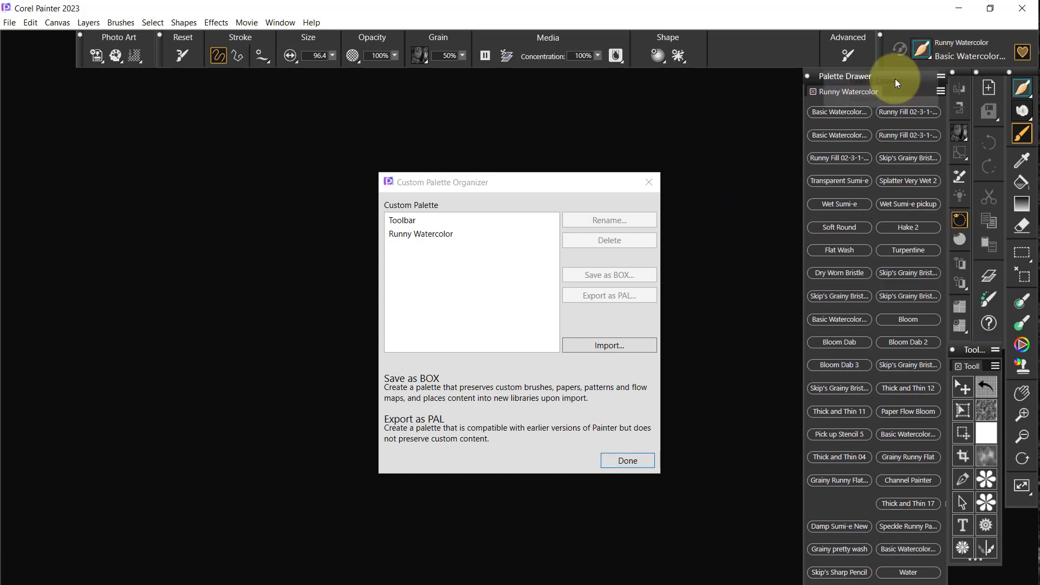
{"action": "left_click", "coordinate": [943, 74]}
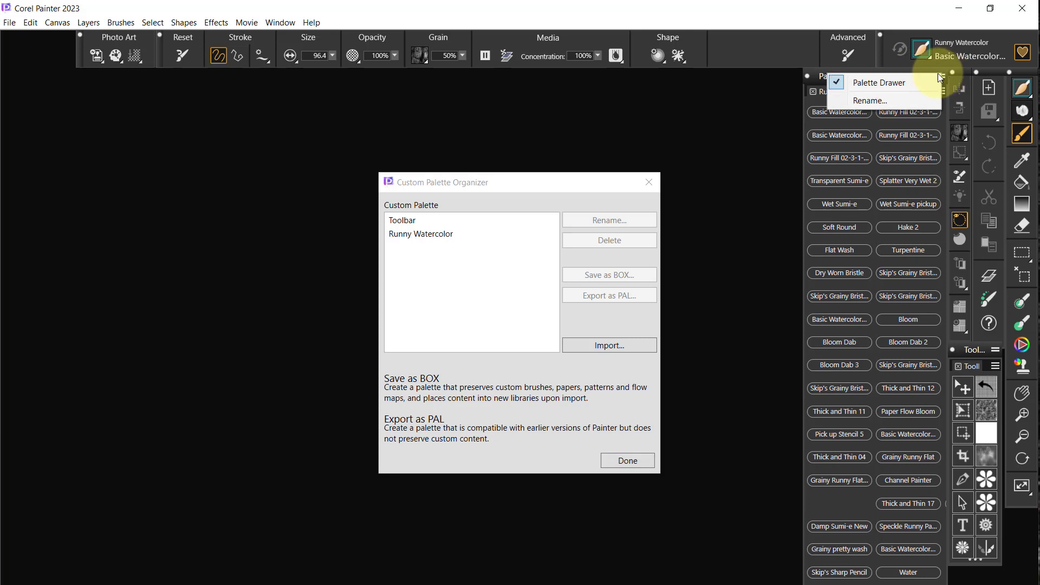
{"action": "left_click", "coordinate": [880, 97]}
{"action": "left_click_drag", "start_coordinate": [878, 75], "coordinate": [785, 78]}
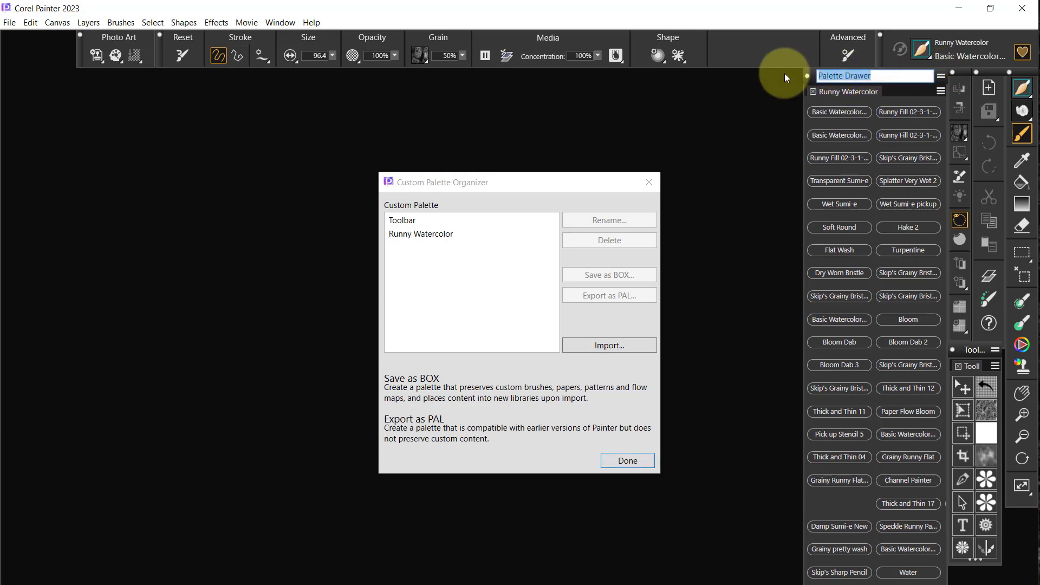
{"action": "type", "text": "Custom P"}
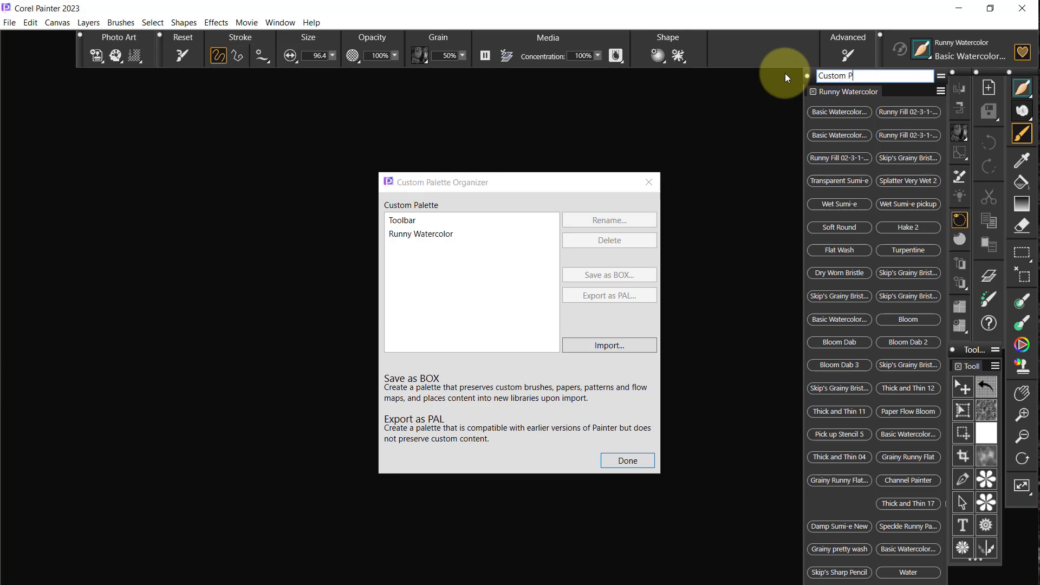
{"action": "type", "text": "alettes"}
{"action": "key", "text": "Return"}
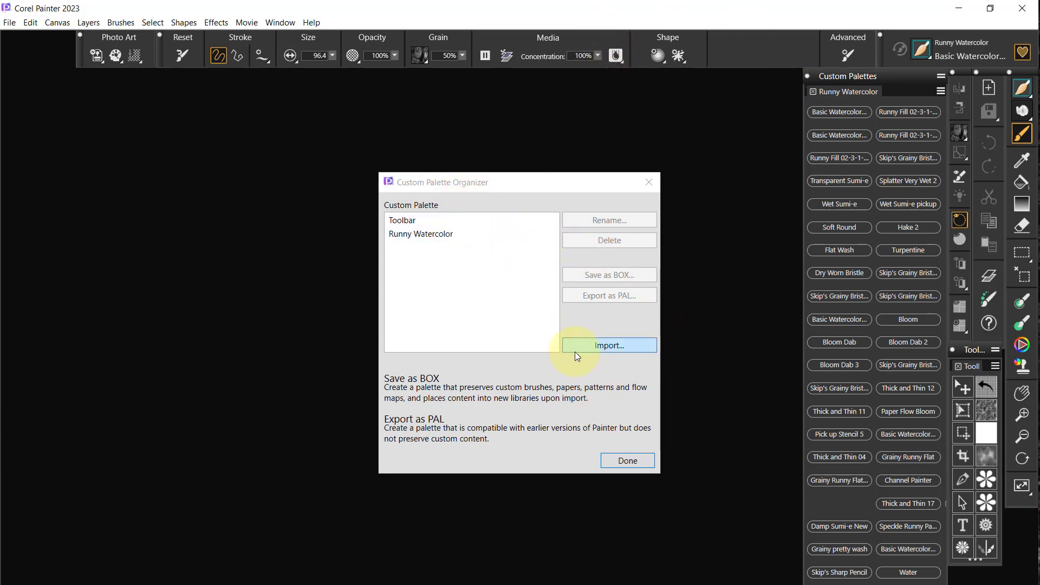
Close the organizer and create a 900×1000 px Fabriano Artistico Rough-1 image in Adobe RGB (1998).
{"action": "left_click", "coordinate": [633, 459]}
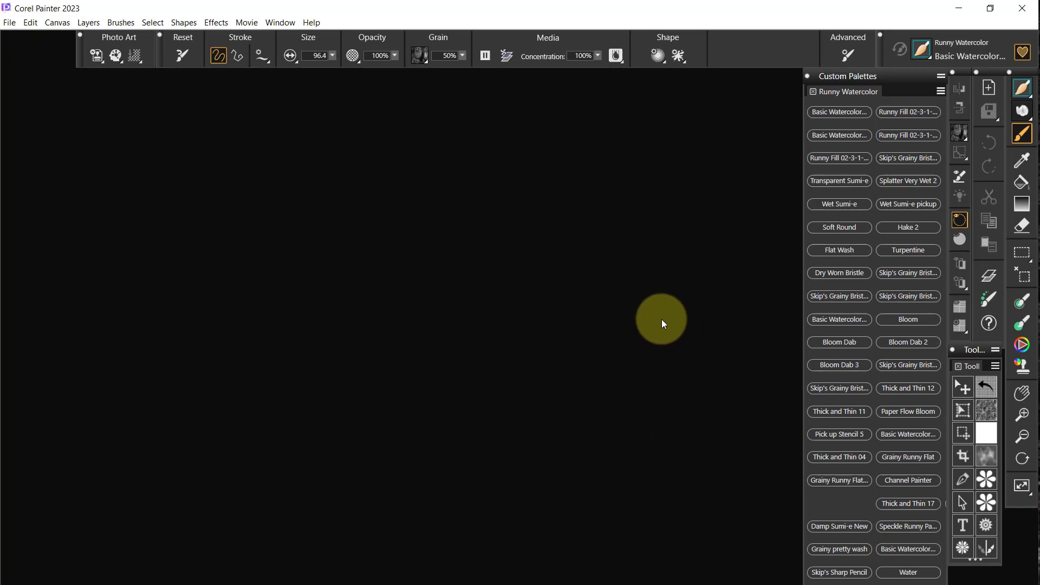
{"action": "left_click", "coordinate": [11, 21]}
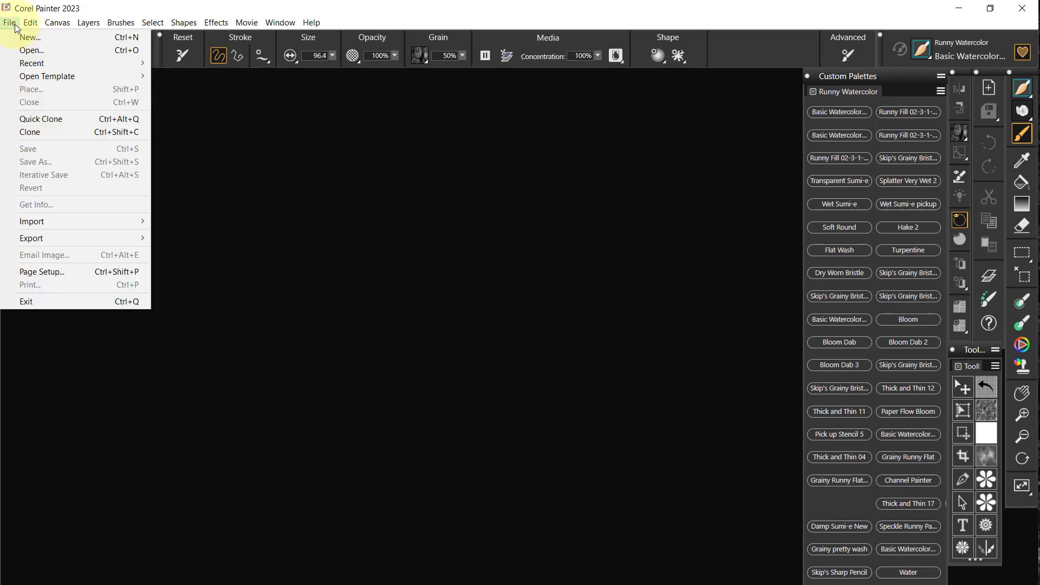
{"action": "left_click", "coordinate": [25, 36]}
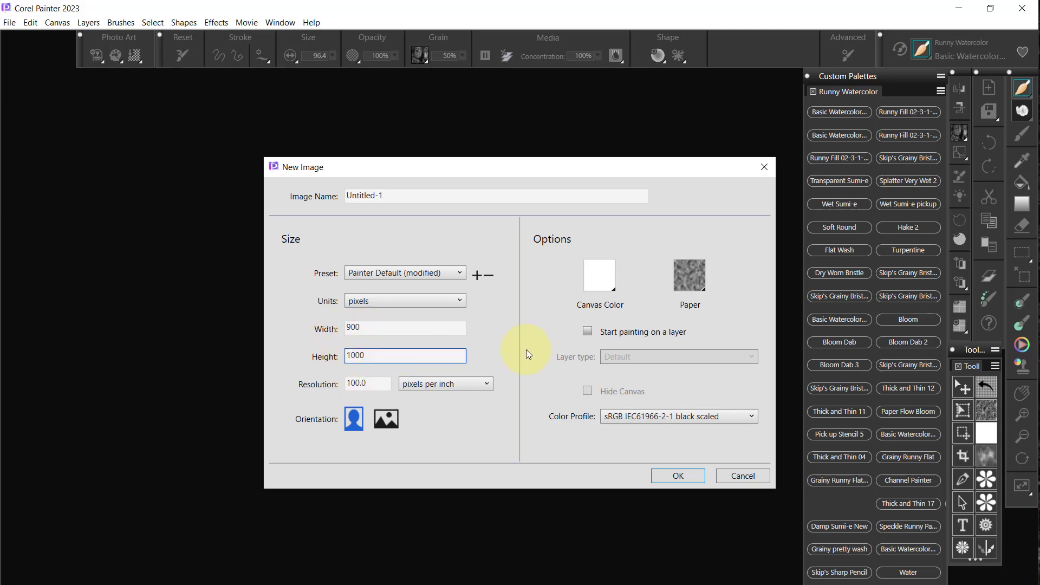
{"action": "left_click", "coordinate": [702, 292]}
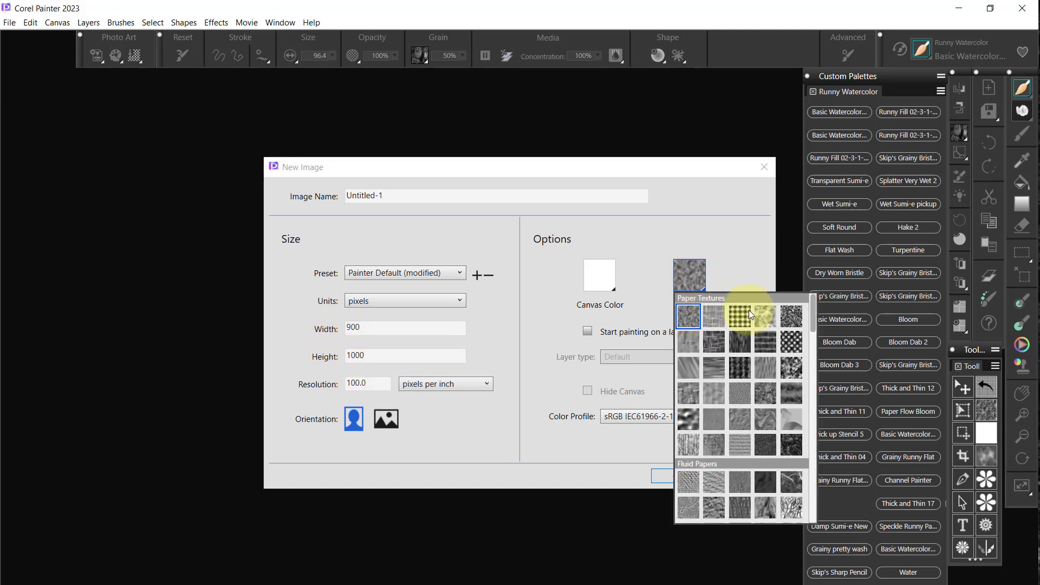
{"action": "left_click_drag", "start_coordinate": [812, 313], "coordinate": [793, 515]}
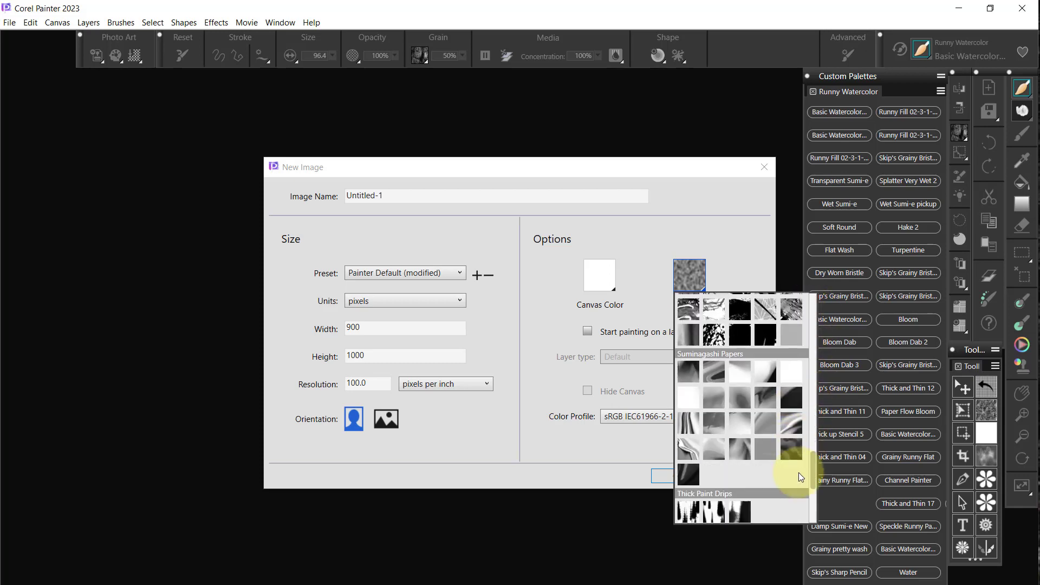
{"action": "scroll", "coordinate": [793, 515], "scroll_direction": "up", "scroll_amount": 1}
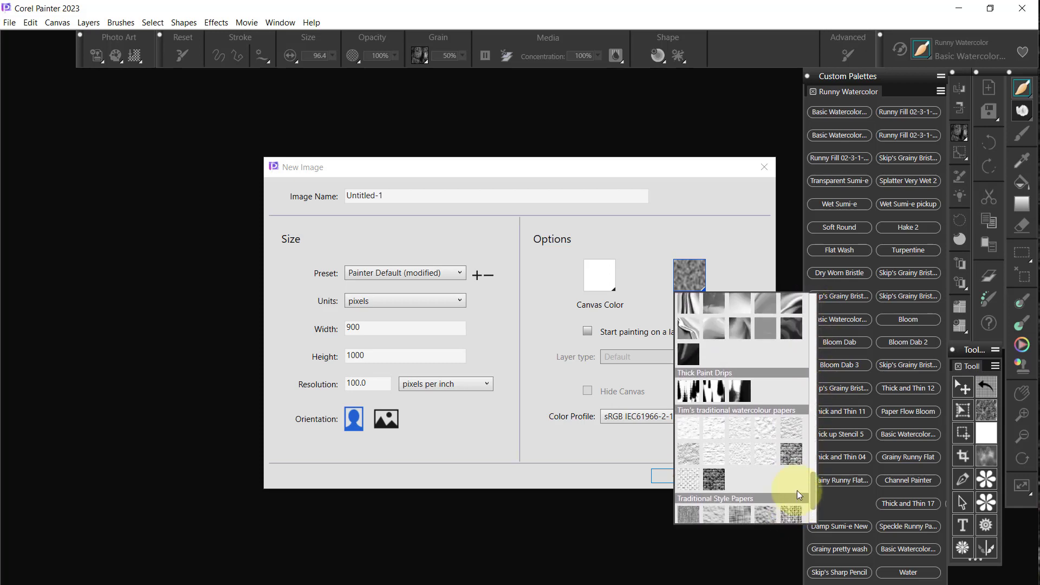
{"action": "left_click", "coordinate": [766, 429]}
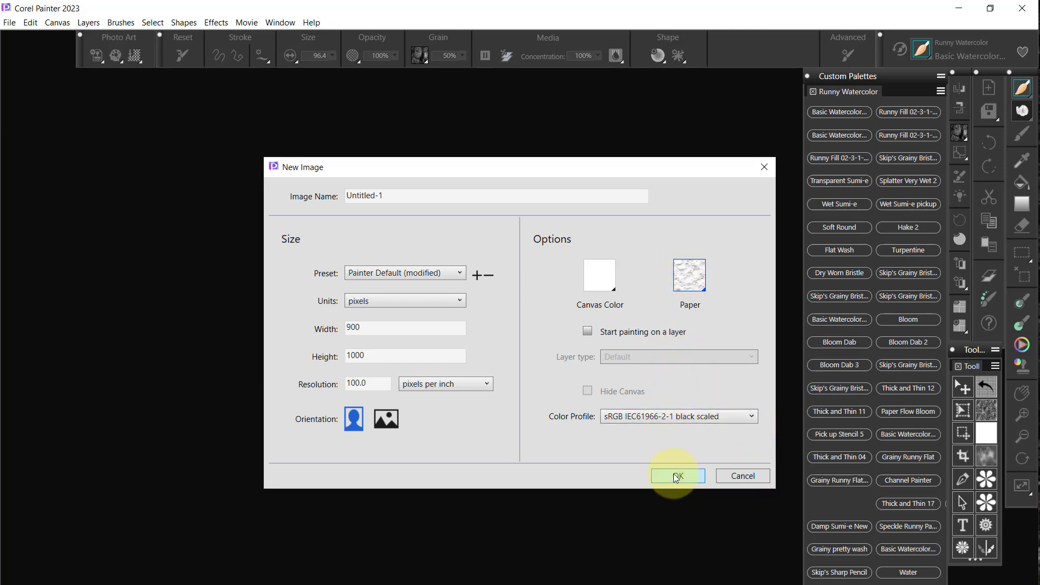
{"action": "left_click", "coordinate": [753, 415]}
{"action": "left_click", "coordinate": [663, 425]}
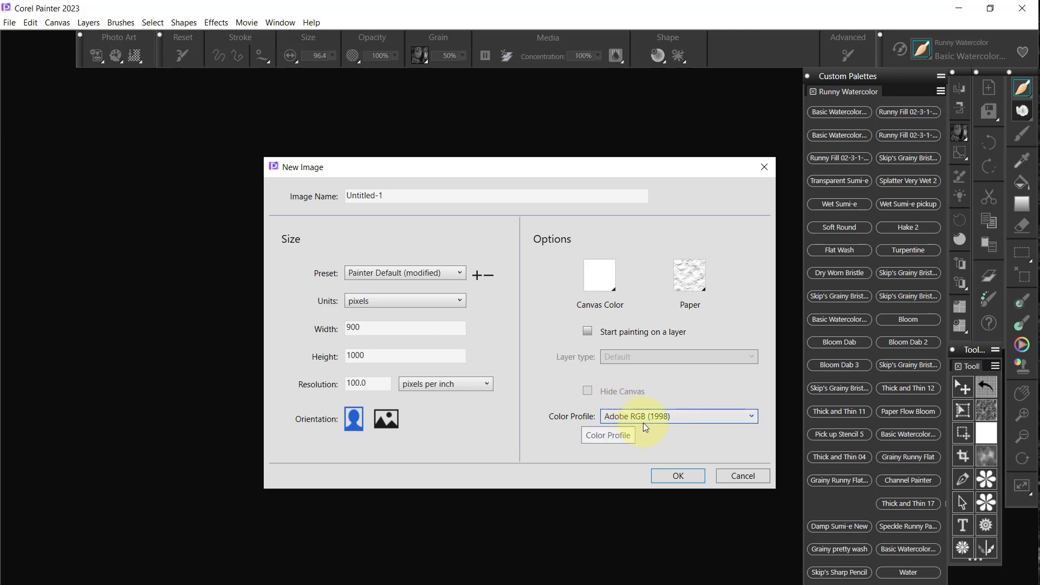
{"action": "left_click", "coordinate": [677, 478]}
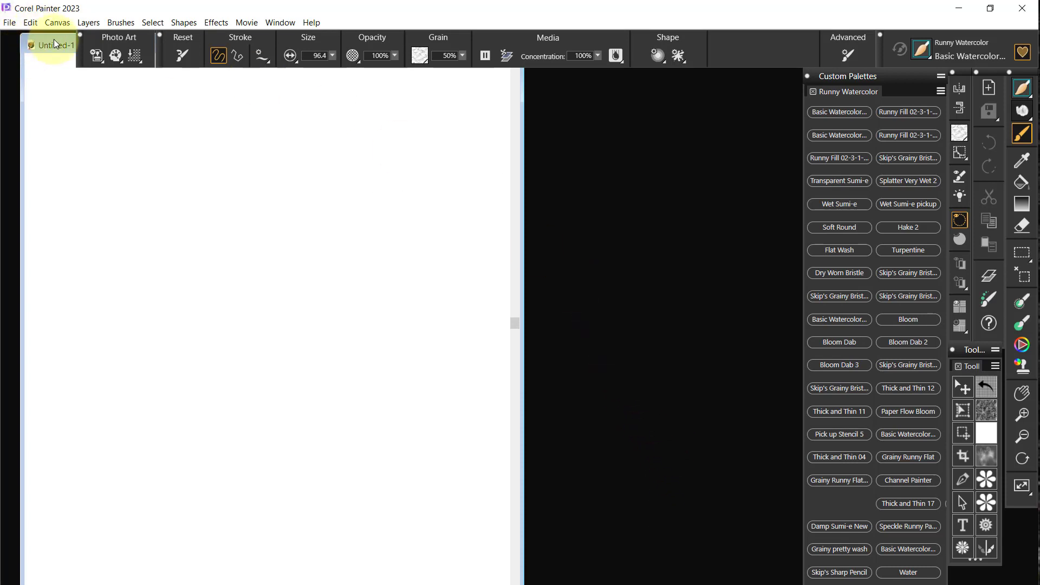
Float Untitled-1 into its own maximized window and fit the canvas to the screen.
{"action": "left_click_drag", "start_coordinate": [42, 34], "coordinate": [152, 109]}
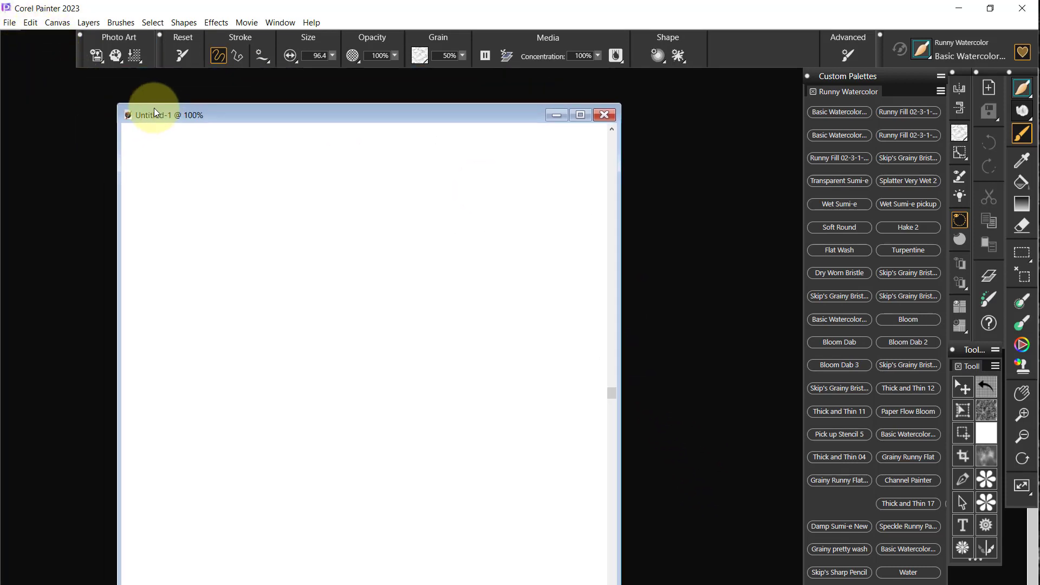
{"action": "left_click", "coordinate": [586, 117]}
{"action": "key", "text": "ctrl+0"}
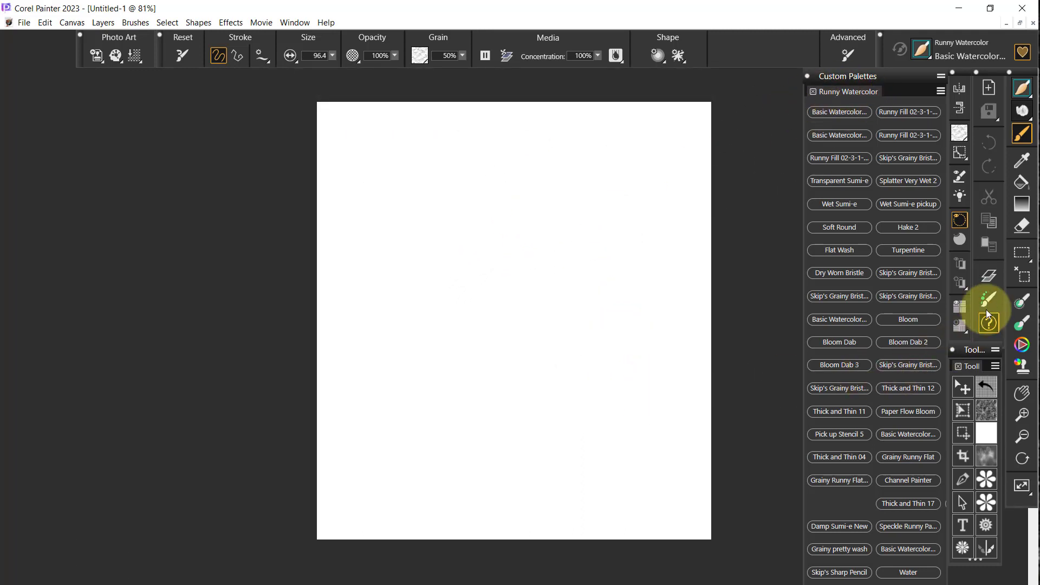
Show the Layers panel and create Watercolor Layer 1 with a test dab, then undo the dab.
{"action": "left_click", "coordinate": [991, 275]}
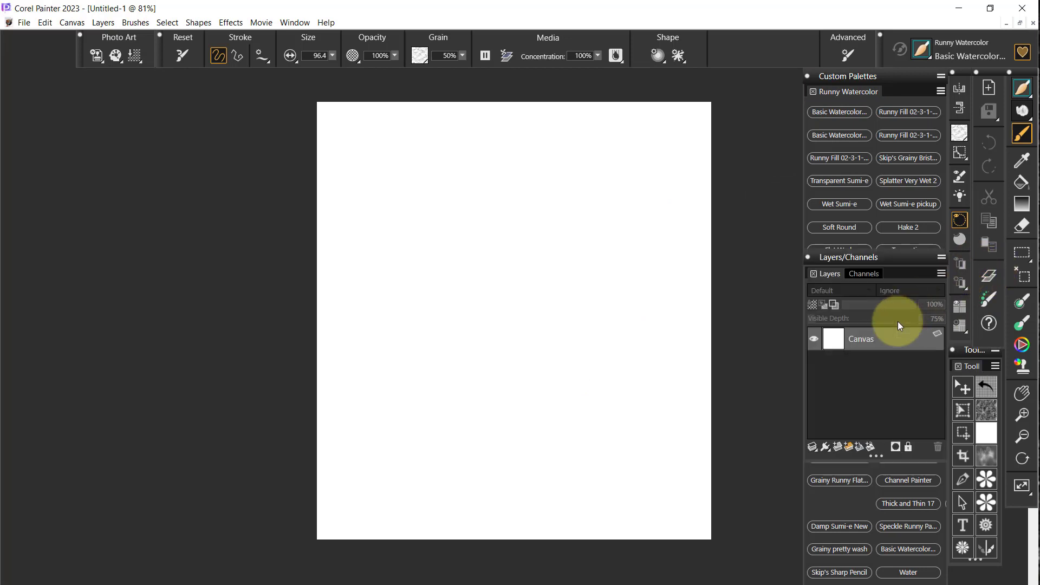
{"action": "left_click", "coordinate": [544, 314]}
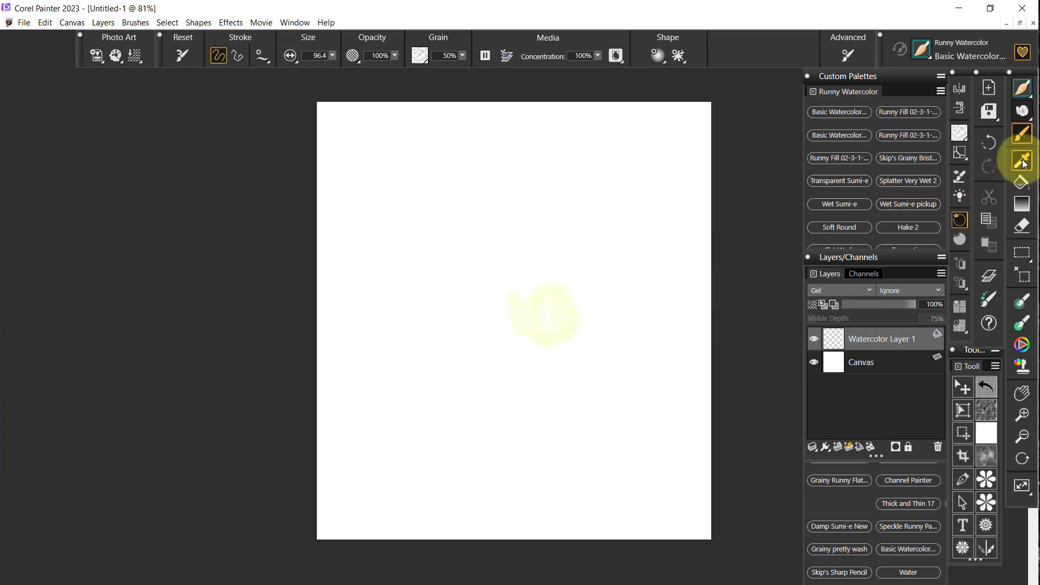
{"action": "left_click", "coordinate": [986, 142]}
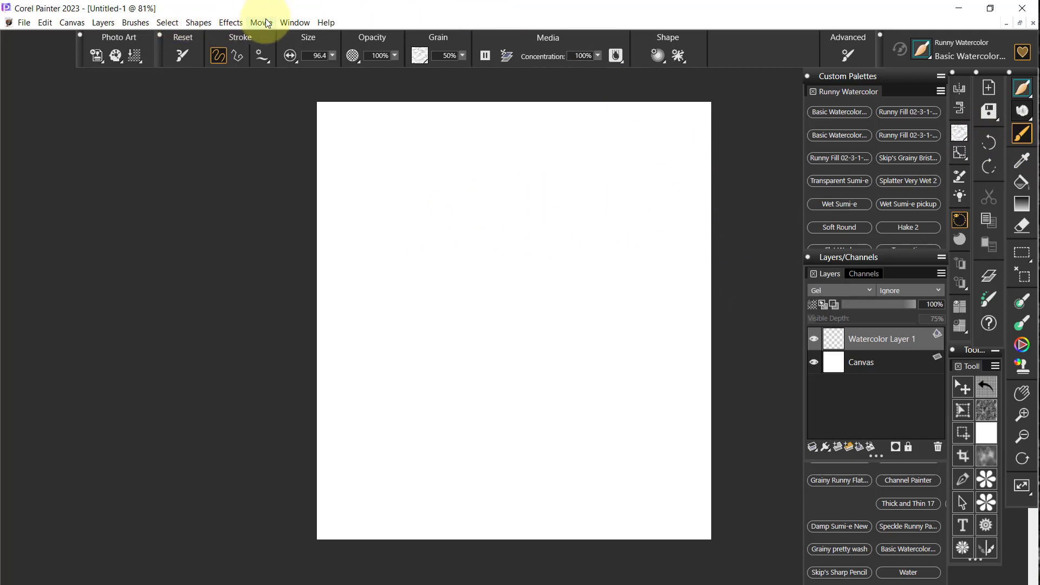
Open the full Color Panel with harmonies and pick a dark olive yellow (133, 115, 35).
{"action": "left_click", "coordinate": [299, 24]}
{"action": "mouse_move", "coordinate": [318, 287]}
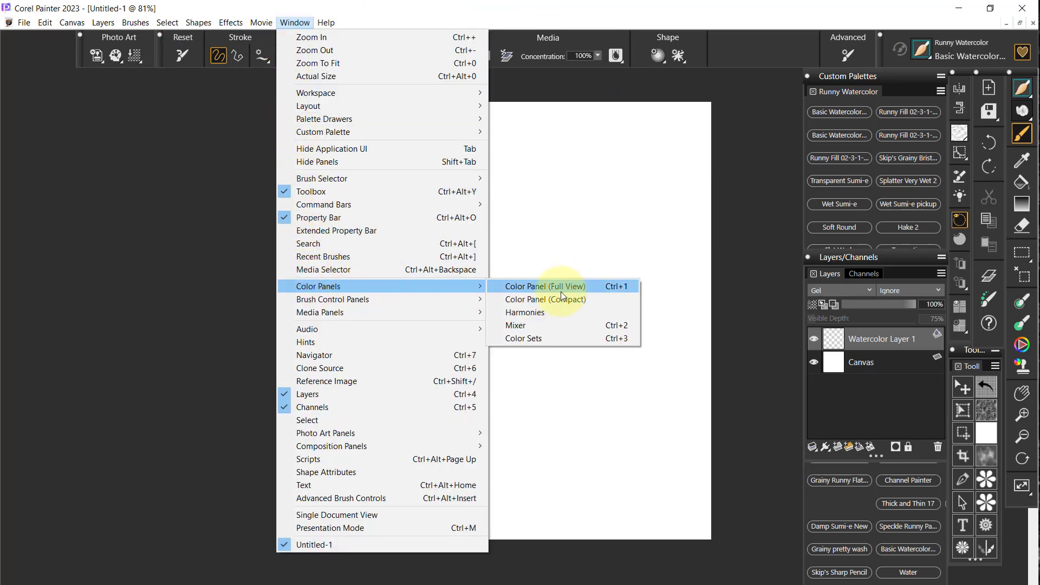
{"action": "left_click", "coordinate": [546, 301]}
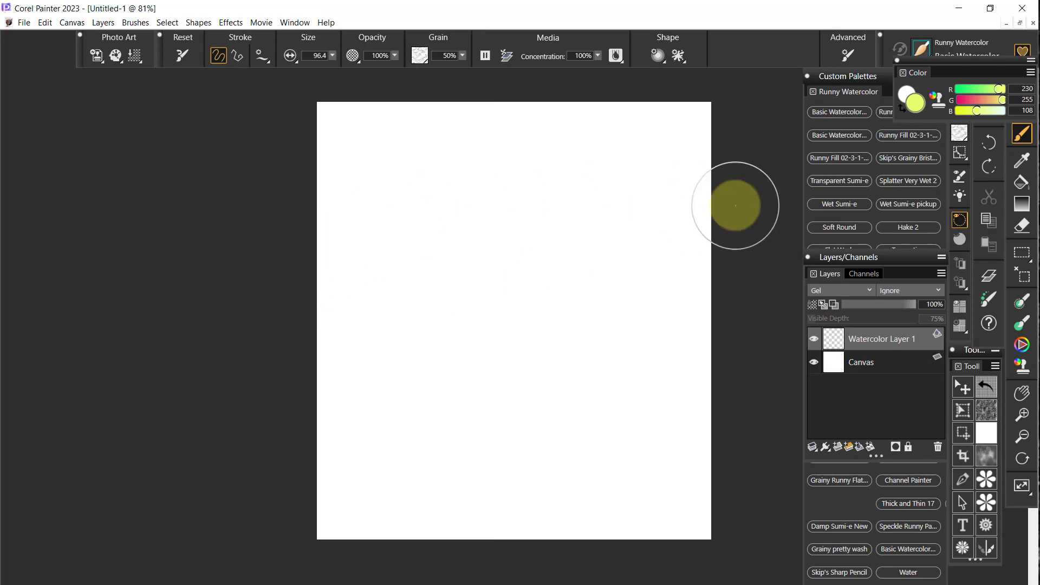
{"action": "left_click", "coordinate": [896, 61]}
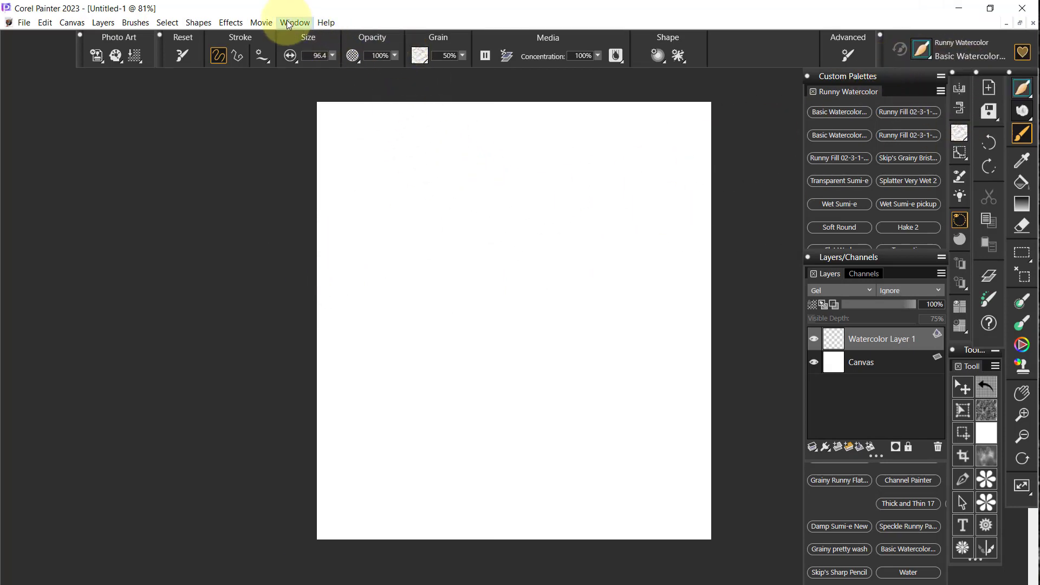
{"action": "left_click", "coordinate": [294, 22]}
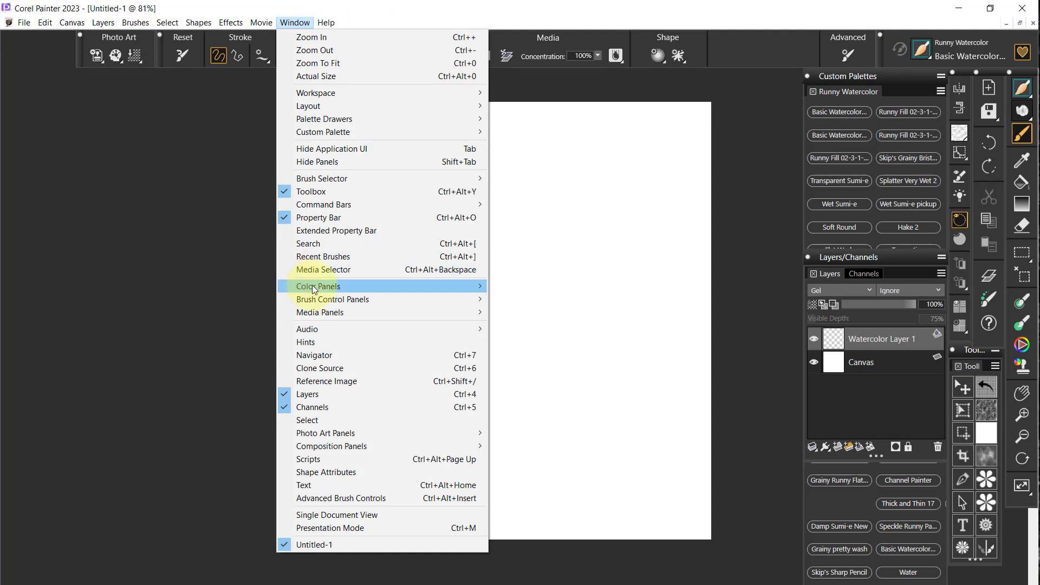
{"action": "mouse_move", "coordinate": [318, 286]}
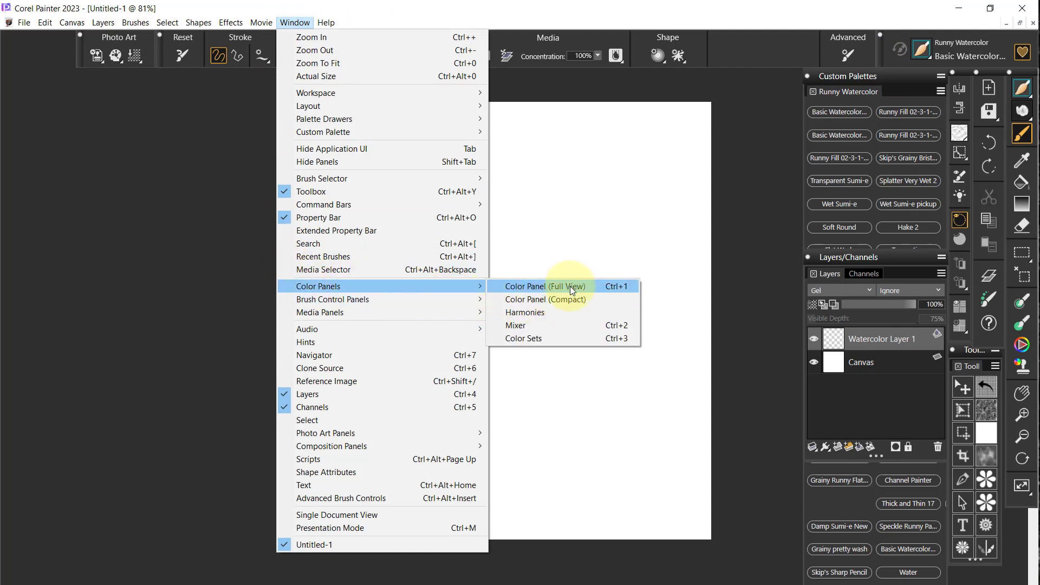
{"action": "left_click", "coordinate": [570, 287]}
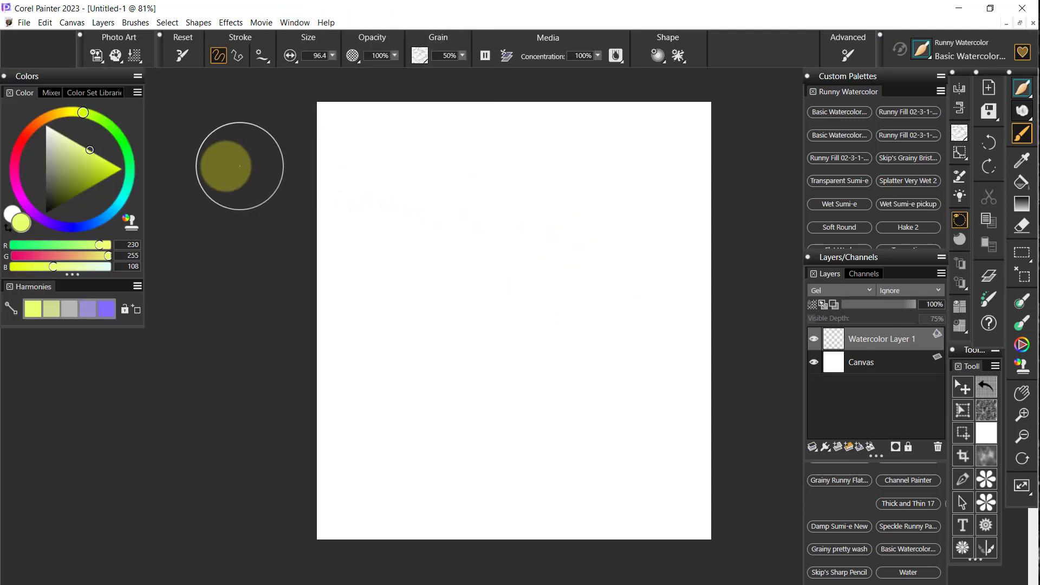
{"action": "left_click", "coordinate": [61, 114]}
{"action": "mouse_move", "coordinate": [68, 170]}
{"action": "left_mouse_down"}
{"action": "mouse_move", "coordinate": [84, 191]}
{"action": "mouse_move", "coordinate": [75, 185]}
{"action": "left_mouse_up"}
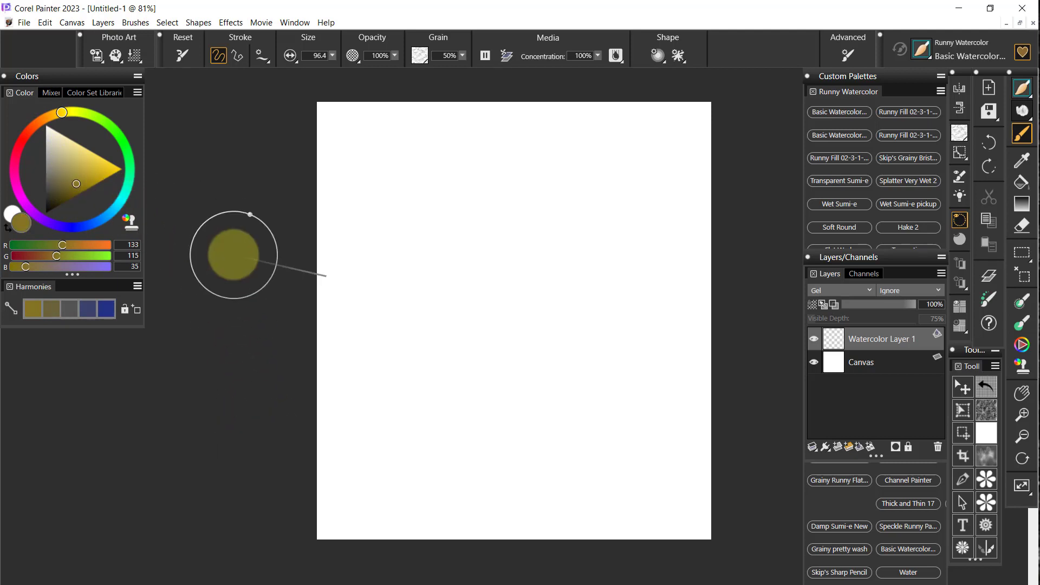
Paint a pale olive stroke across the top and a deeper olive band down the centre.
{"action": "left_click_drag", "start_coordinate": [244, 239], "coordinate": [651, 155]}
{"action": "mouse_move", "coordinate": [382, 218]}
{"action": "left_mouse_down"}
{"action": "mouse_move", "coordinate": [622, 186]}
{"action": "mouse_move", "coordinate": [557, 221]}
{"action": "mouse_move", "coordinate": [609, 260]}
{"action": "mouse_move", "coordinate": [489, 365]}
{"action": "mouse_move", "coordinate": [610, 371]}
{"action": "mouse_move", "coordinate": [616, 419]}
{"action": "mouse_move", "coordinate": [458, 425]}
{"action": "mouse_move", "coordinate": [507, 325]}
{"action": "mouse_move", "coordinate": [385, 353]}
{"action": "mouse_move", "coordinate": [436, 366]}
{"action": "mouse_move", "coordinate": [398, 411]}
{"action": "mouse_move", "coordinate": [448, 411]}
{"action": "mouse_move", "coordinate": [450, 458]}
{"action": "left_mouse_up"}
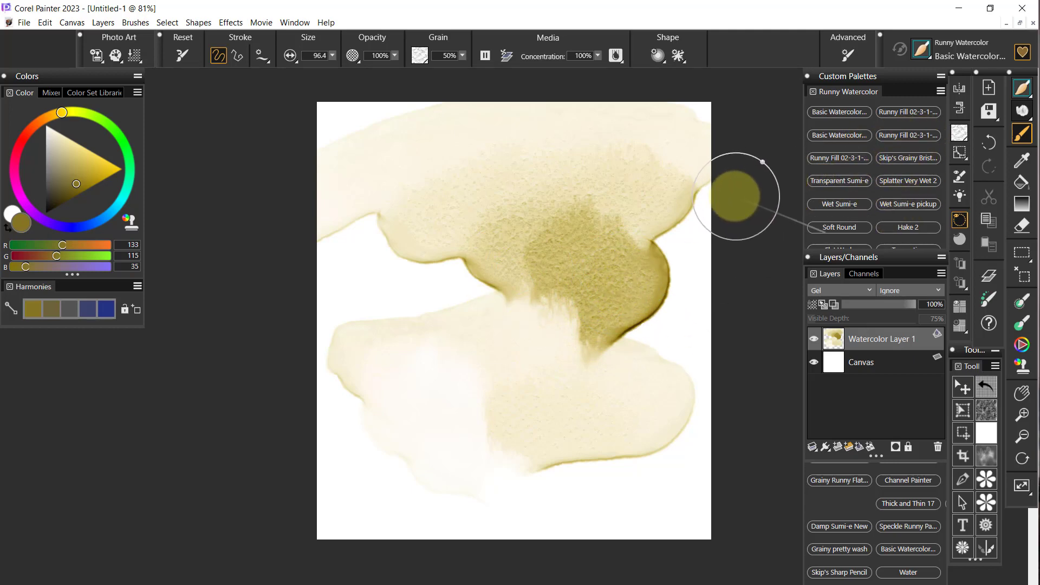
Open the Brush Selector and check the Brush Library list, keeping Painter 2023 Brushes.
{"action": "left_click", "coordinate": [934, 55]}
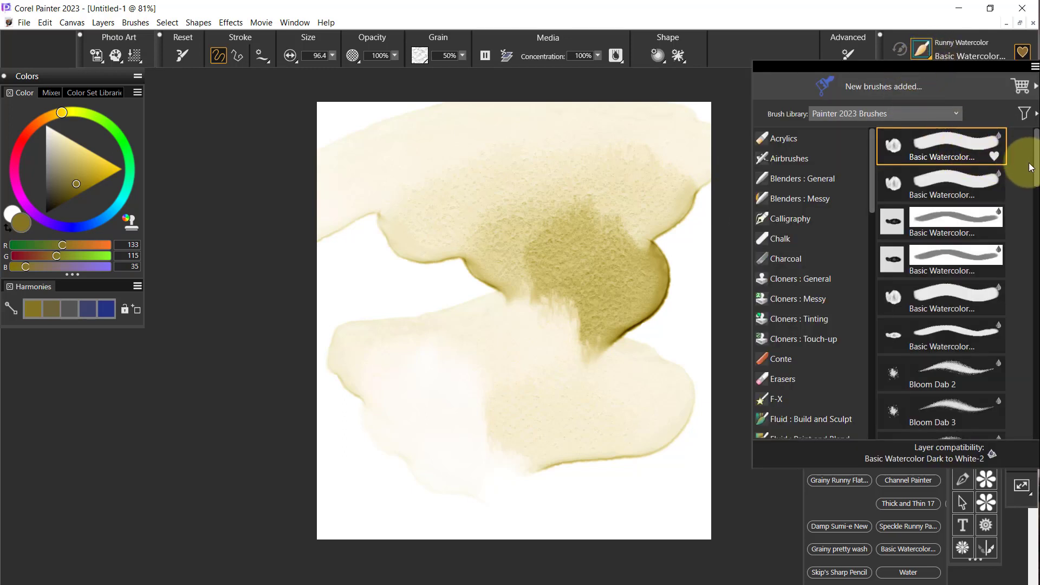
{"action": "scroll", "coordinate": [1038, 174], "scroll_direction": "down", "scroll_amount": 2}
{"action": "left_click_drag", "start_coordinate": [1038, 174], "coordinate": [1029, 453]}
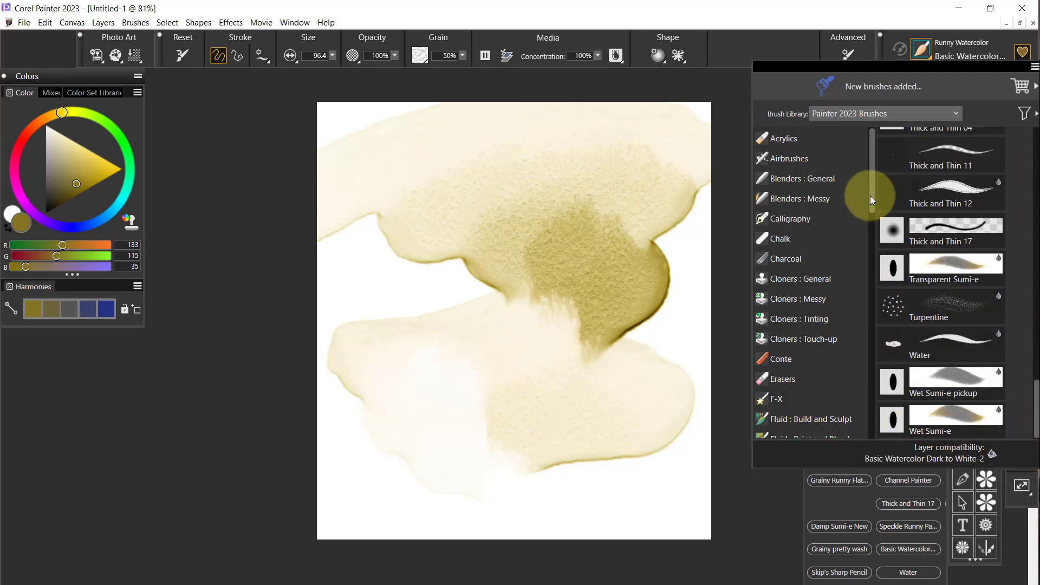
{"action": "left_click_drag", "start_coordinate": [871, 196], "coordinate": [880, 441]}
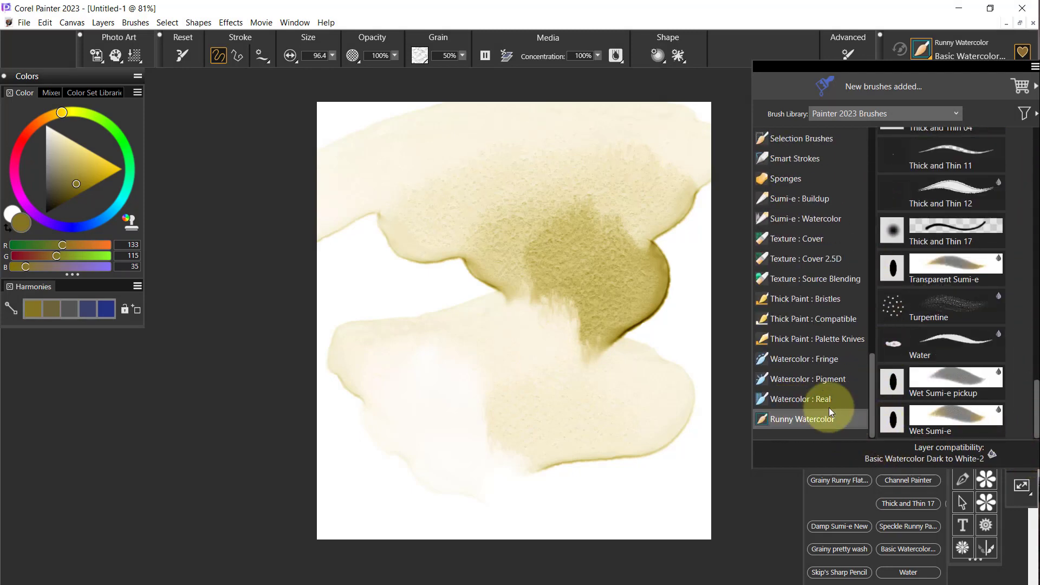
{"action": "left_click", "coordinate": [825, 115]}
{"action": "left_click", "coordinate": [821, 133]}
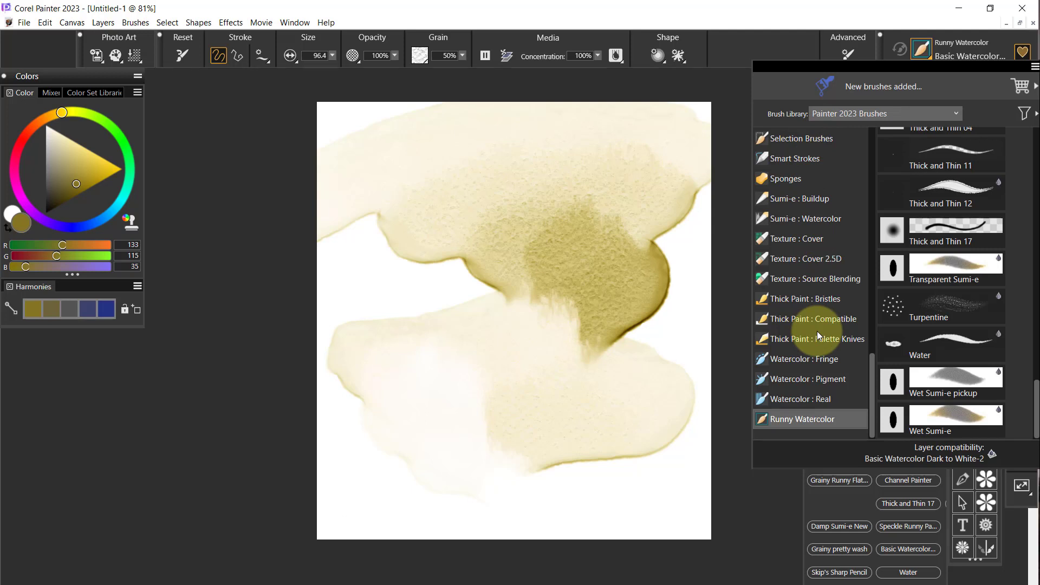
{"action": "left_click", "coordinate": [885, 112]}
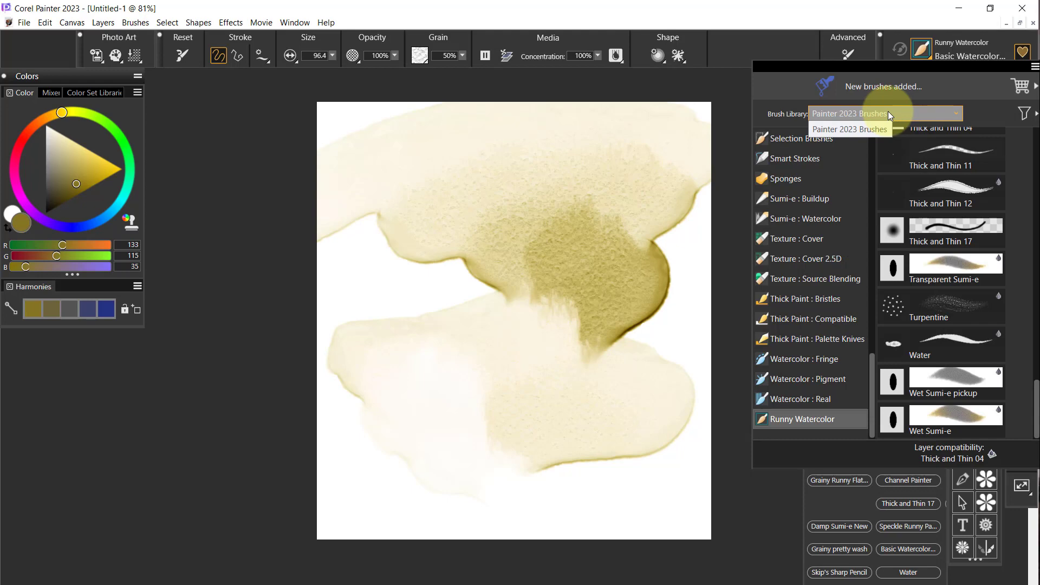
{"action": "left_click", "coordinate": [888, 111]}
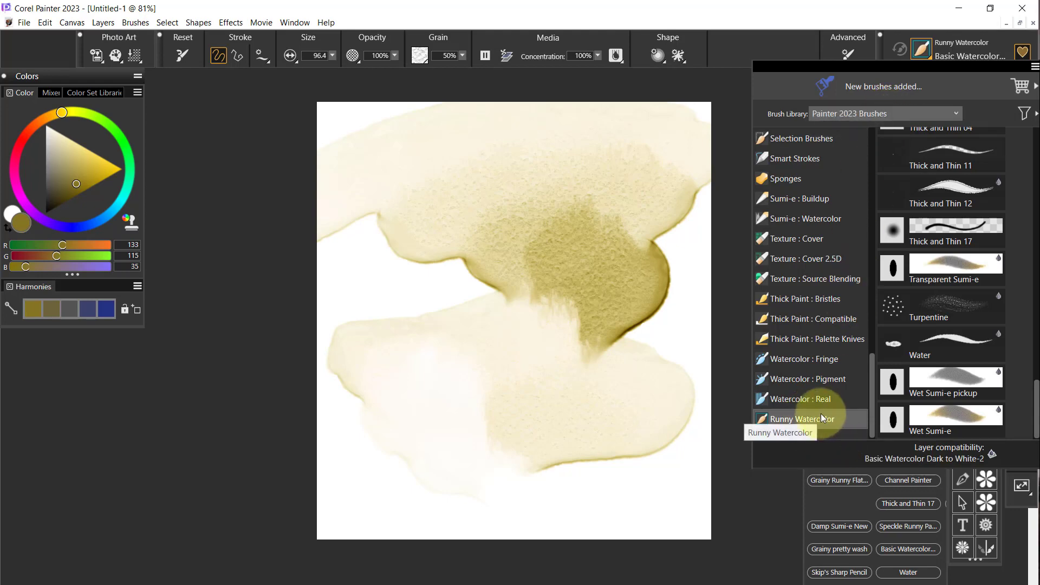